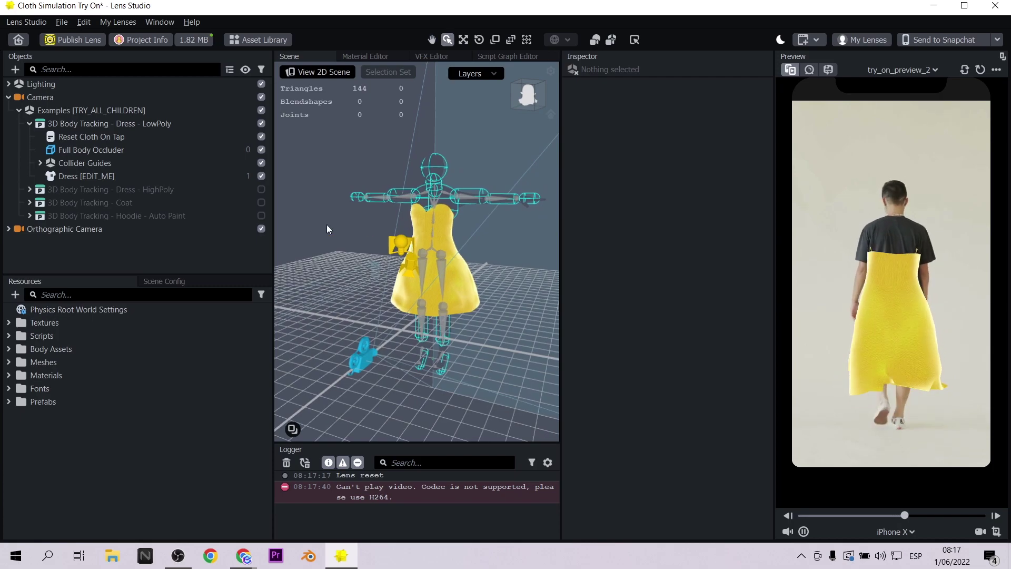
Expand Orthographic Camera, disable the Dress - LowPoly example, and preview Dress - HighPoly by turning it on and off.
left_click(9, 228)
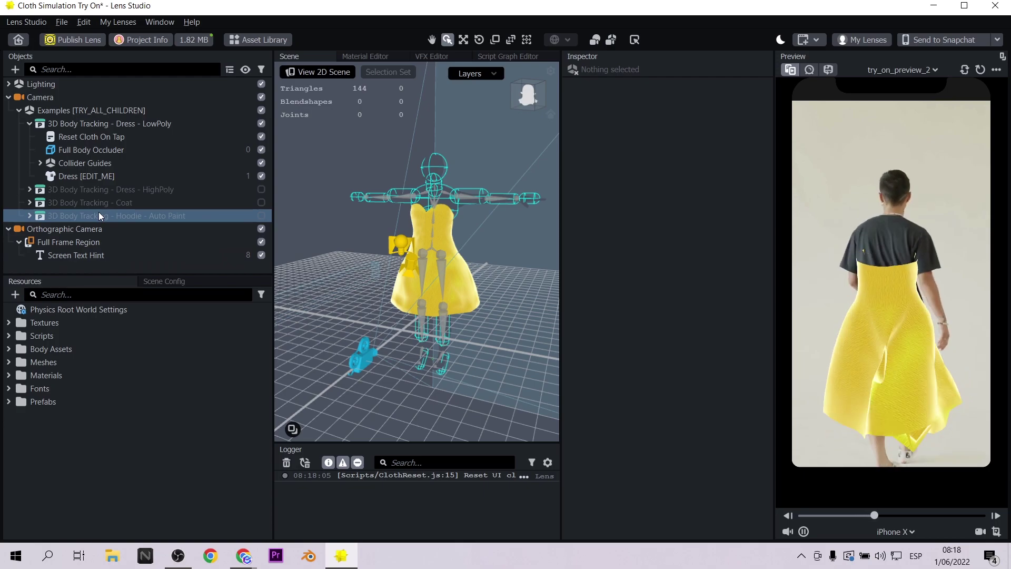
left_click(136, 125)
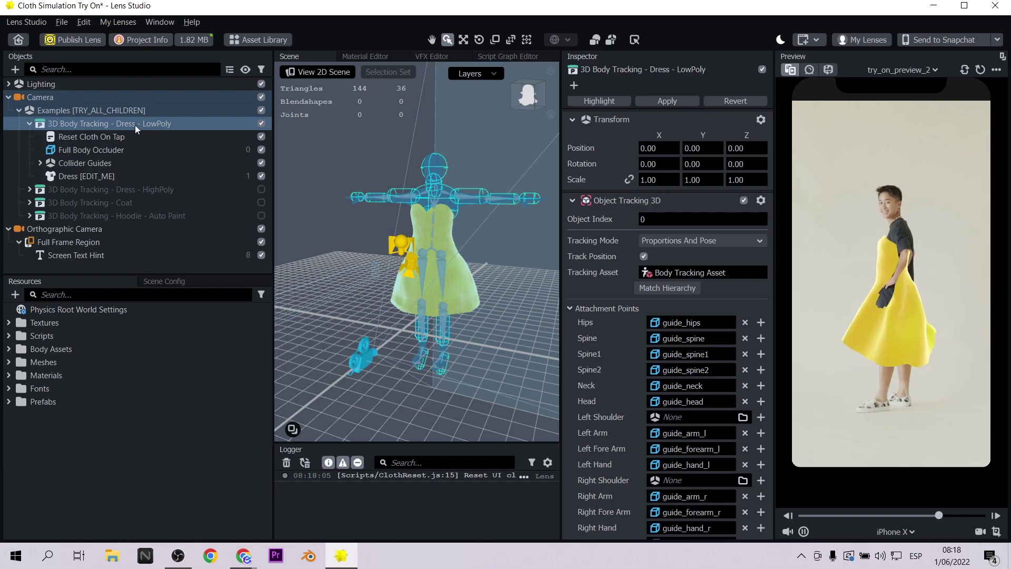
left_click(262, 123)
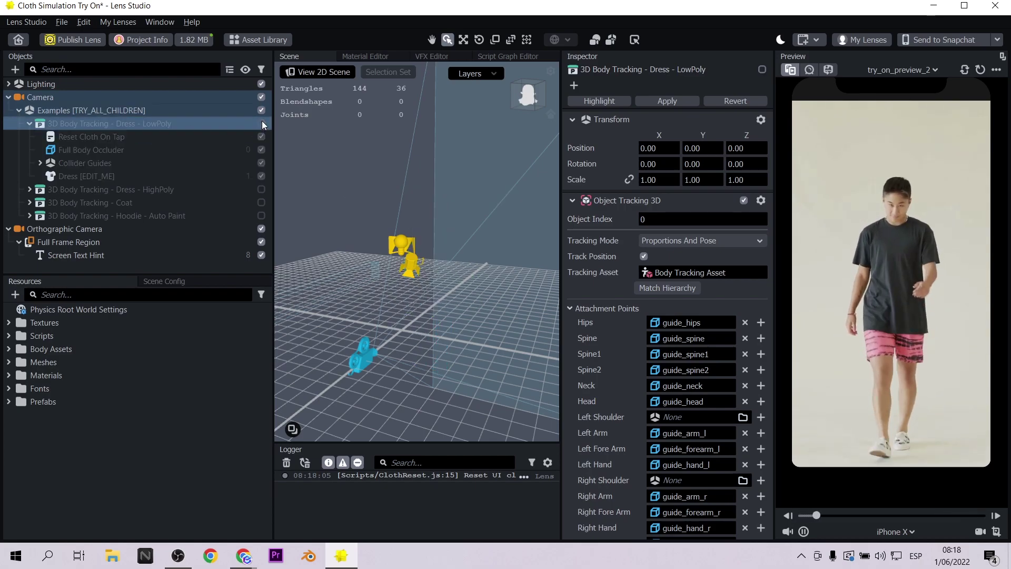
left_click(260, 189)
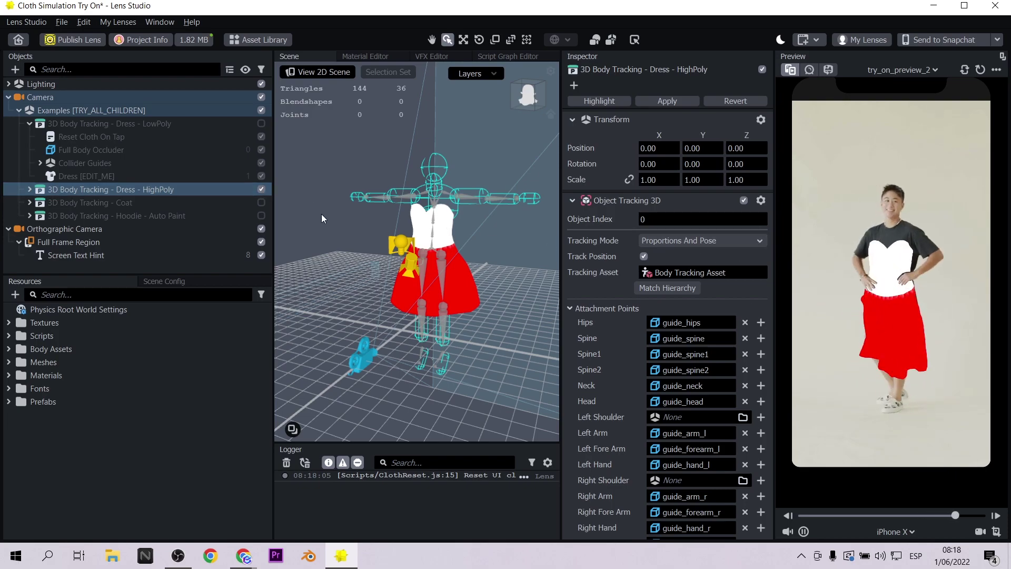
left_click(261, 188)
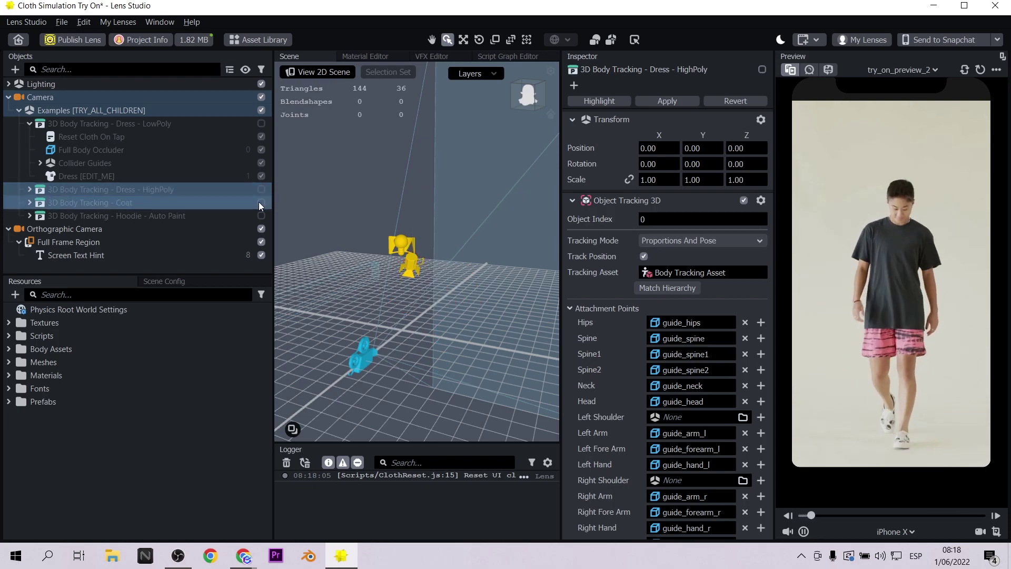
Preview the Coat and the Hoodie - Auto Paint examples one at a time, and re-enable the Dress - LowPoly example.
left_click(260, 202)
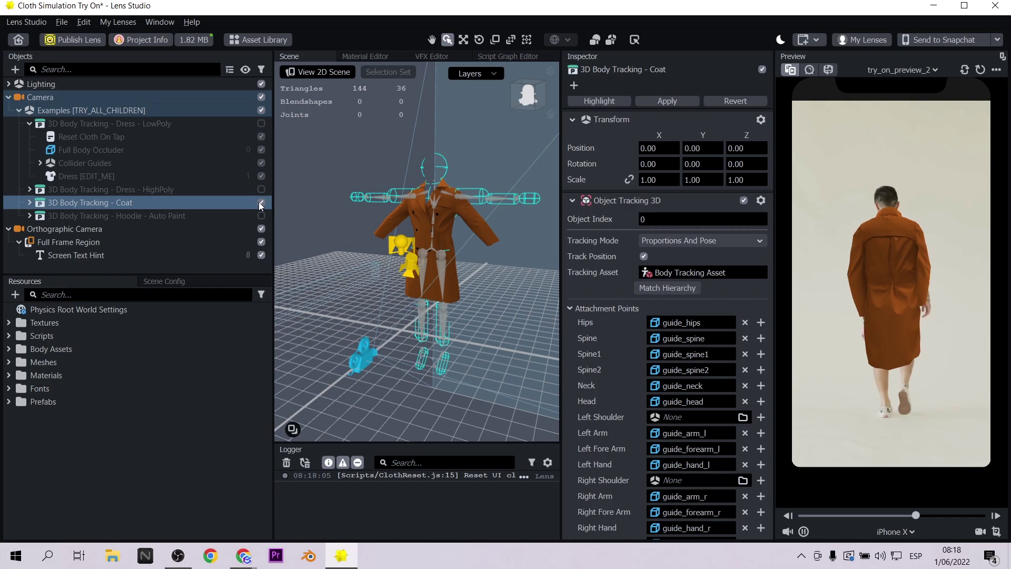
left_click(261, 203)
left_click(261, 215)
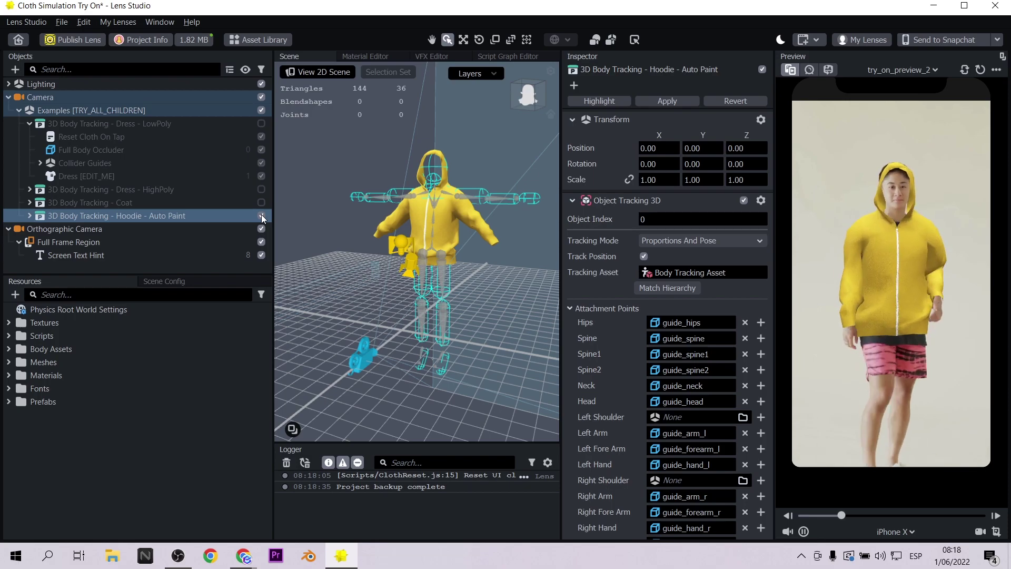
left_click(261, 215)
left_click(261, 124)
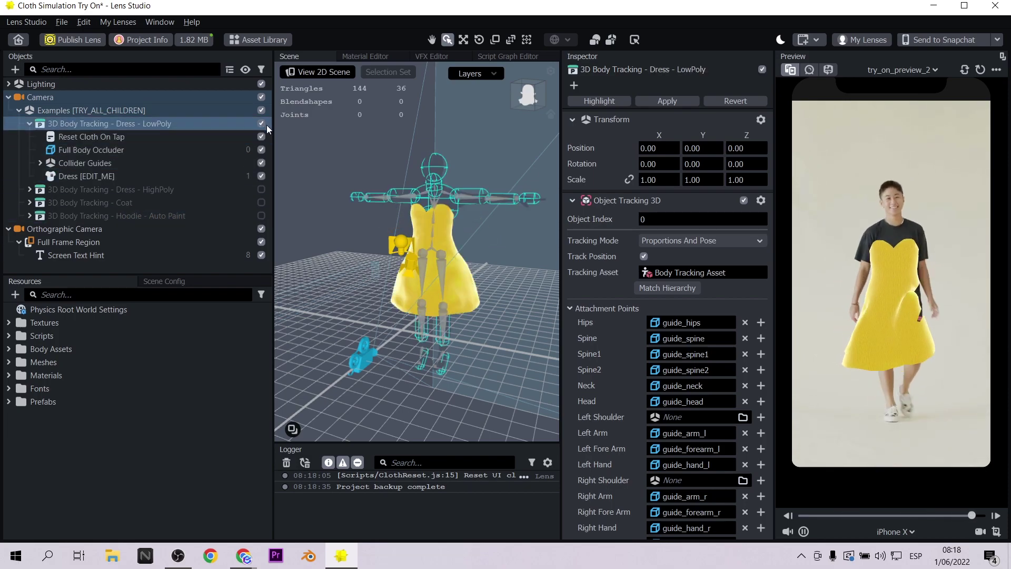
Inspect the Reset Cloth On Tap script and test the cloth reset on the previewed dress.
left_click(169, 136)
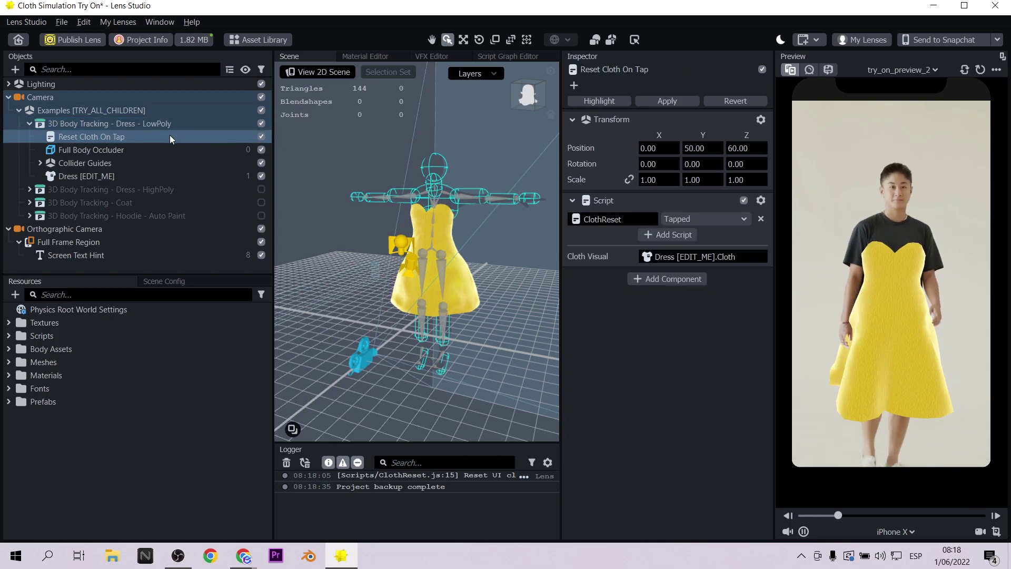
left_click(847, 301)
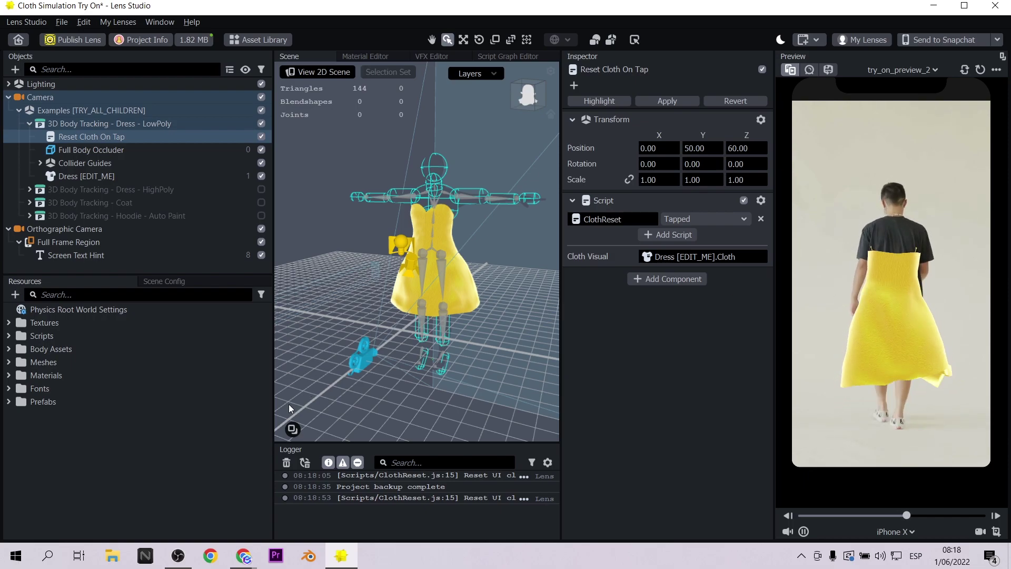
Inspect the Full Body Occluder and Collider Guides, expanding the guides down to the individual body-part colliders.
left_click(99, 148)
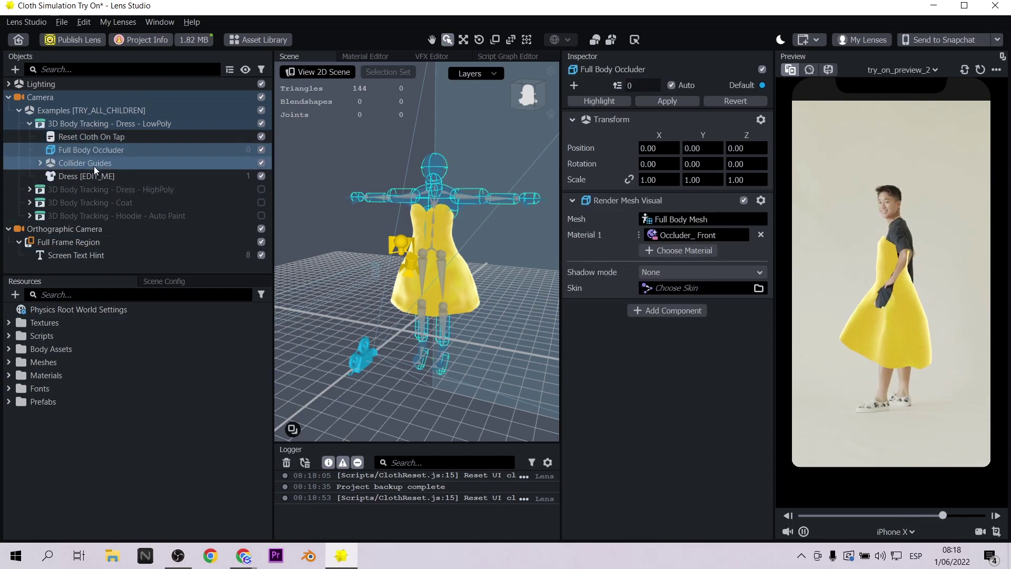
left_click(93, 168)
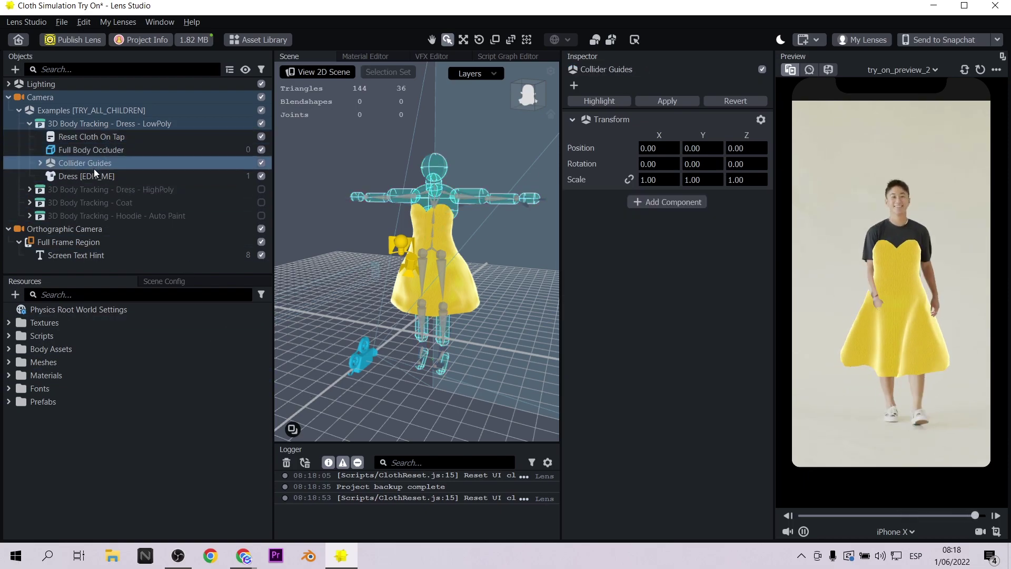
left_click(40, 163)
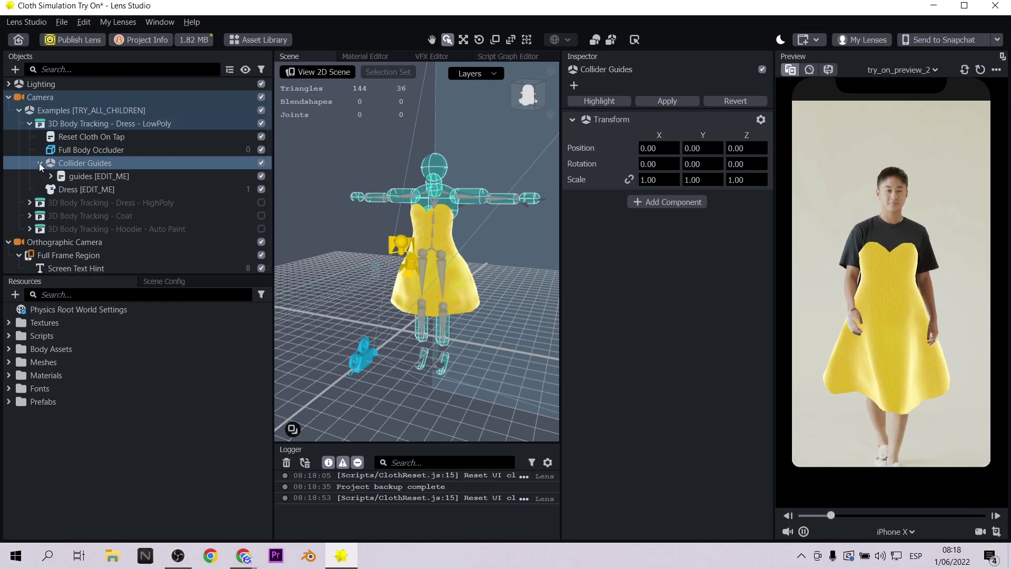
left_click(50, 178)
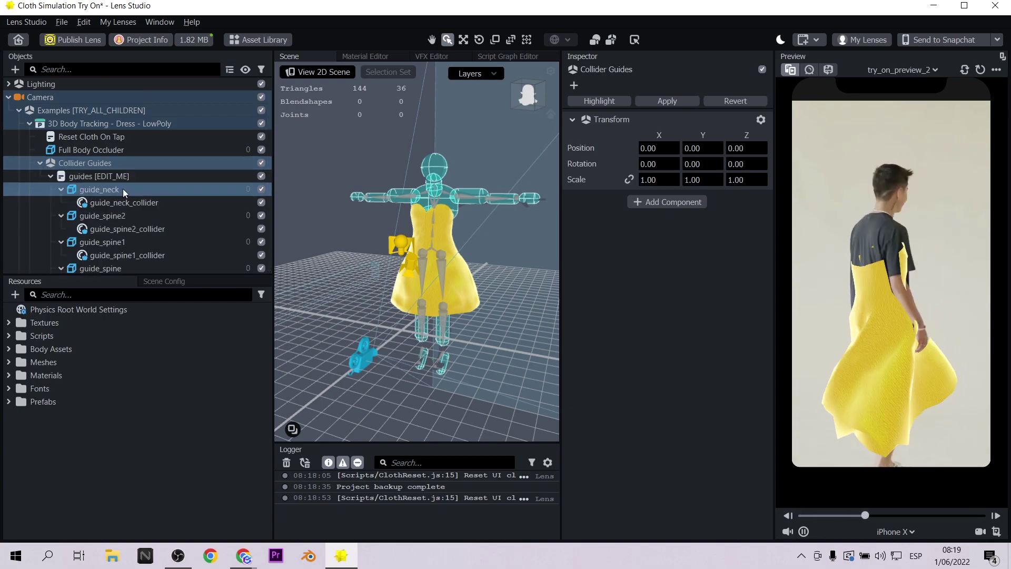
Try removing the Occluder_ Front material from the Full Body Occluder, and undo the removal.
left_click(81, 152)
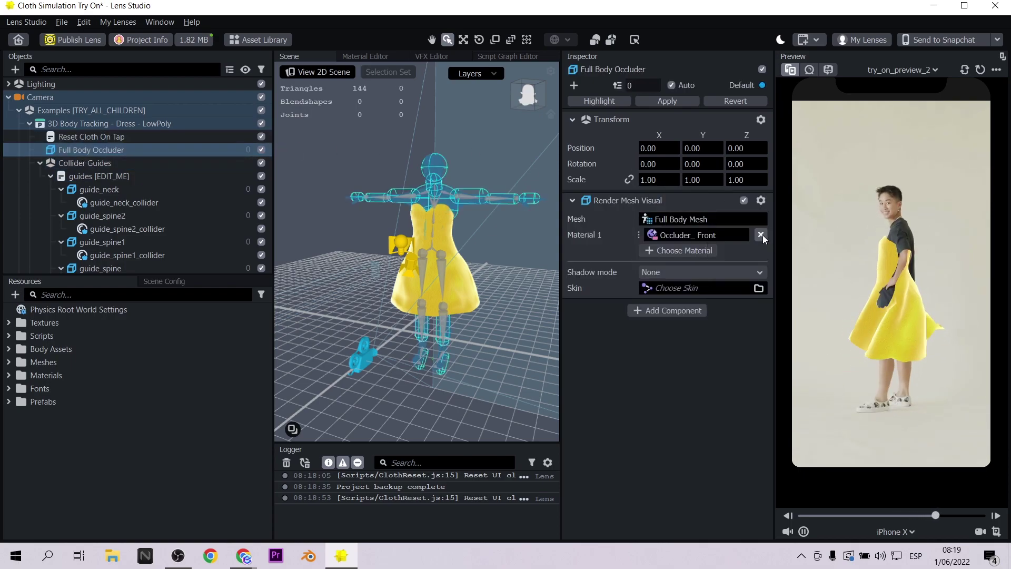
left_click(761, 236)
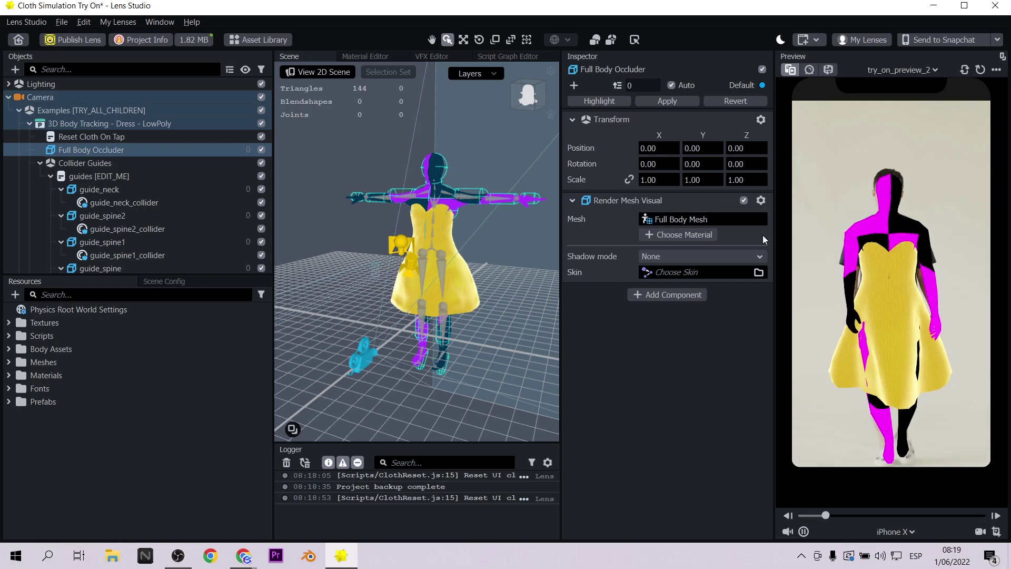
key("ctrl+z")
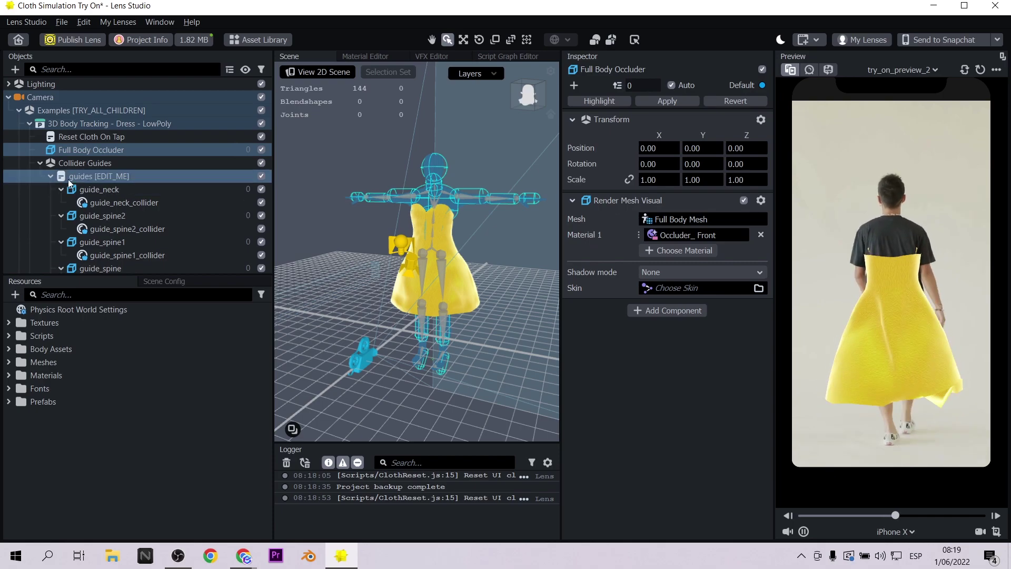
Toggle guide_hand_r and guide_spine2 off and on to identify the body parts they cover.
scroll(129, 201, "down", 4)
scroll(137, 229, "up", 4)
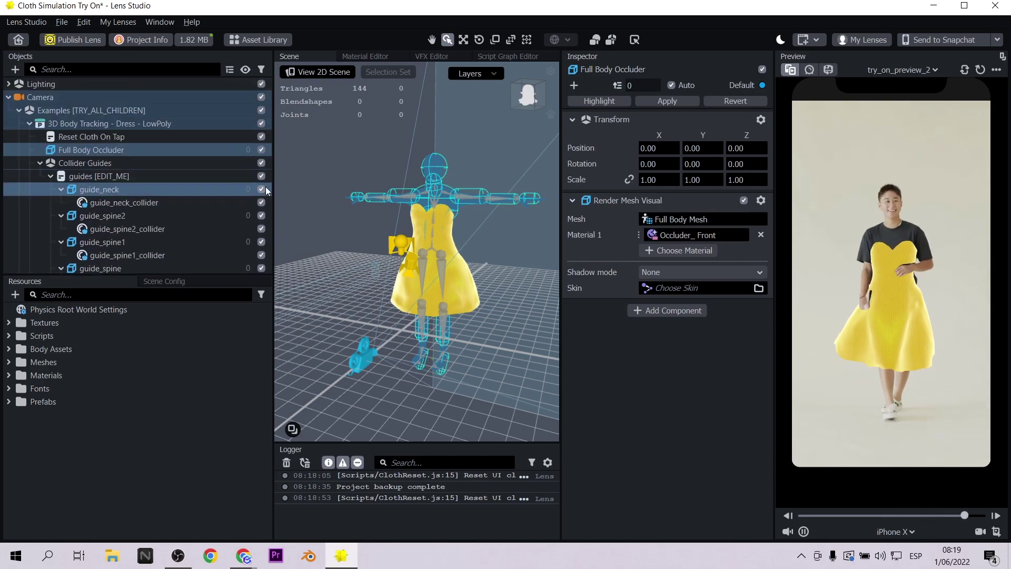
scroll(260, 226, "down", 4)
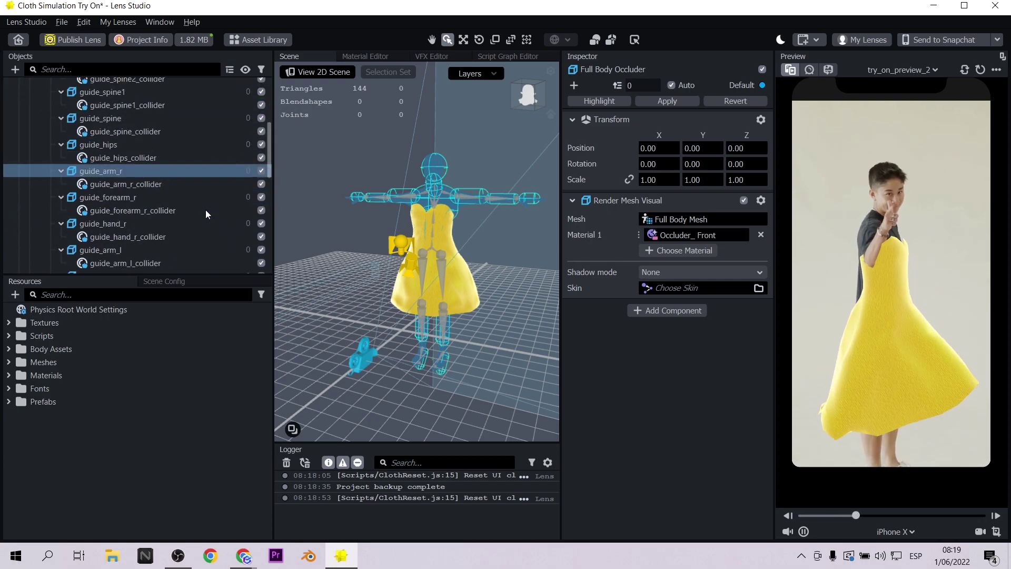
left_click(261, 222)
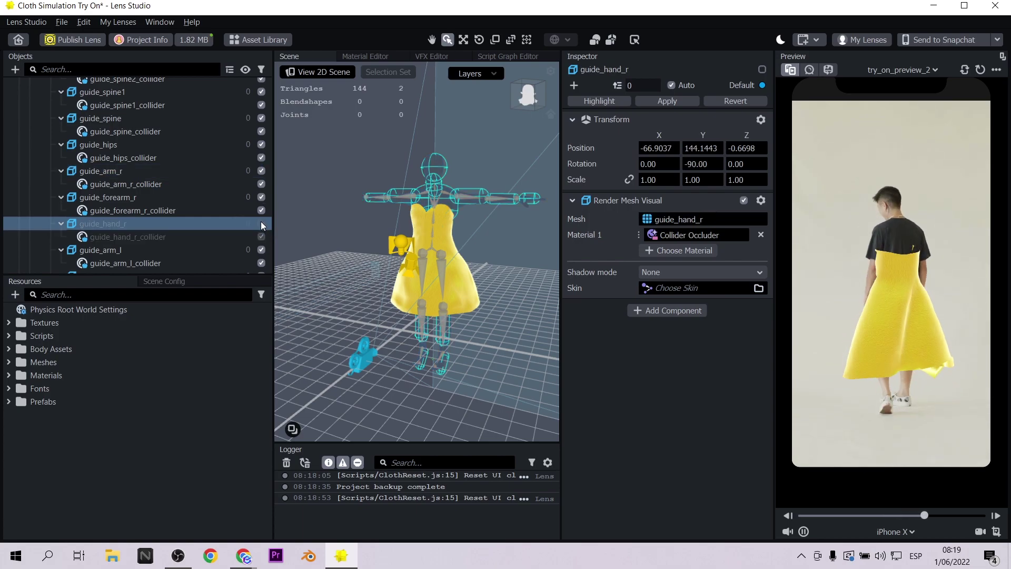
scroll(261, 221, "up", 4)
left_click(261, 191)
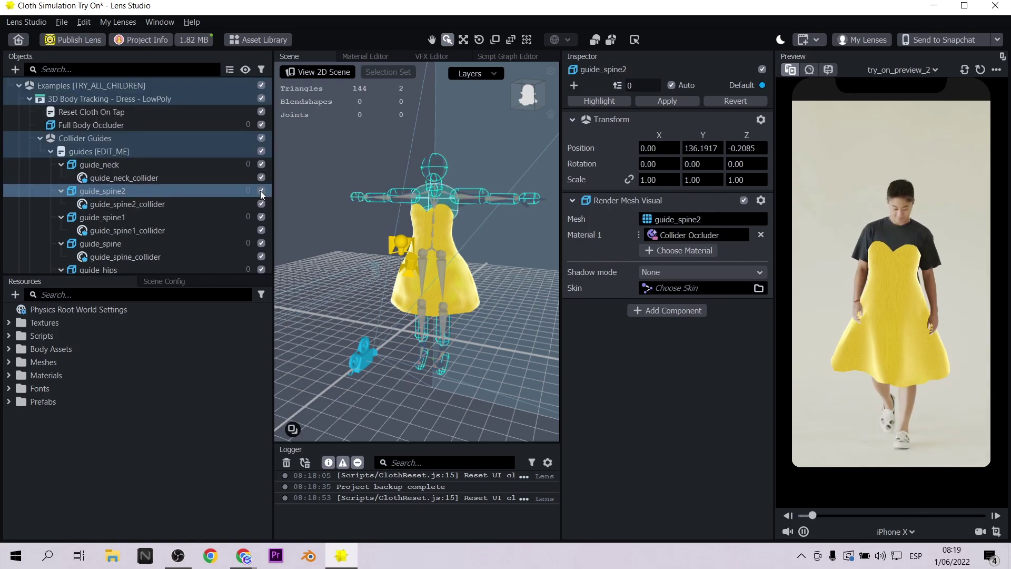
scroll(406, 197, "up", 5)
Toggle the whole guides [EDIT_ME] group off and on, and inspect its collider script settings.
left_click(261, 151)
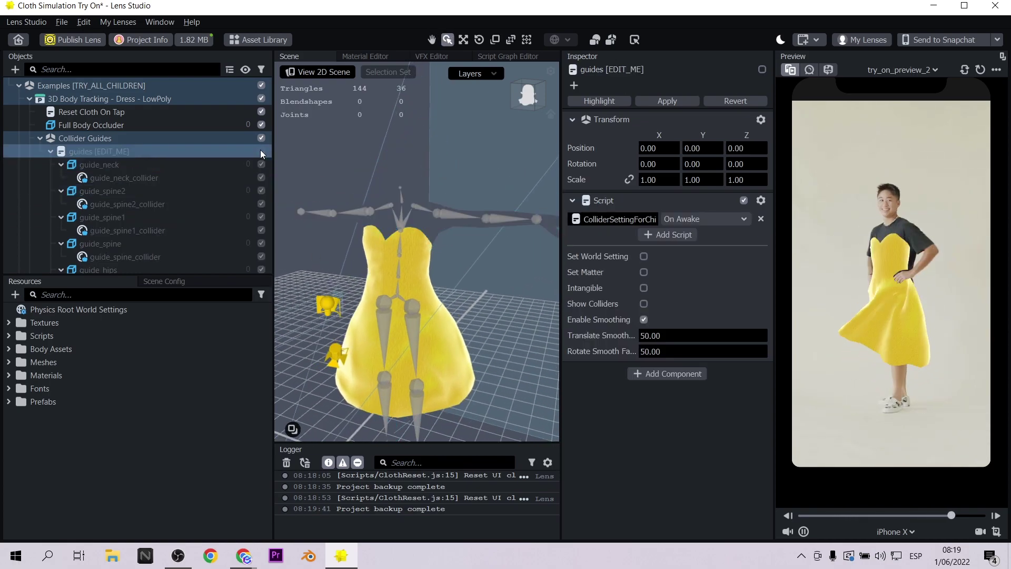
left_click(260, 151)
left_click(106, 138)
left_click(111, 154)
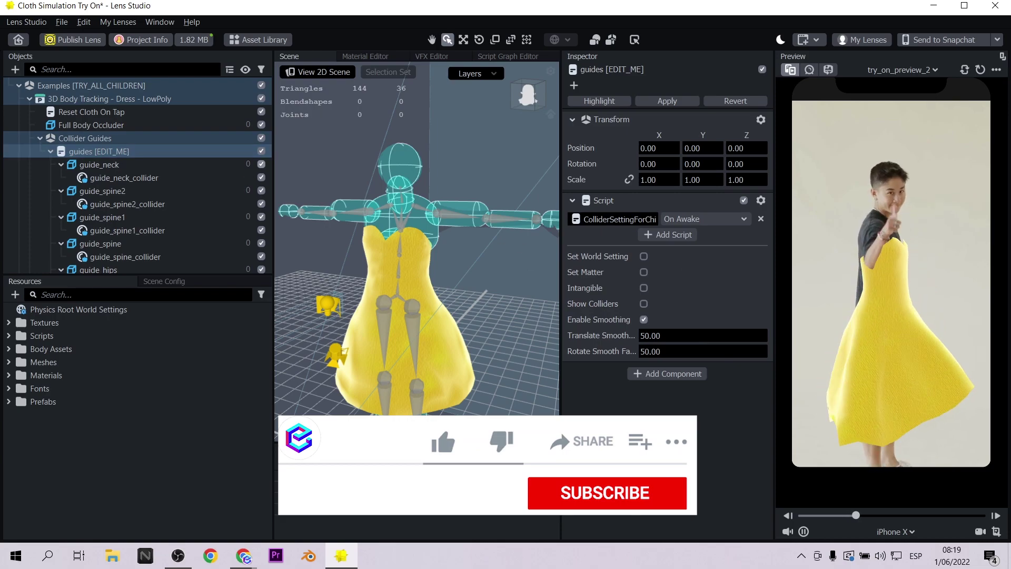
Toggle guide_neck, guide_legbot_l and guide_head in turn to identify each collider on the body.
left_click(253, 164)
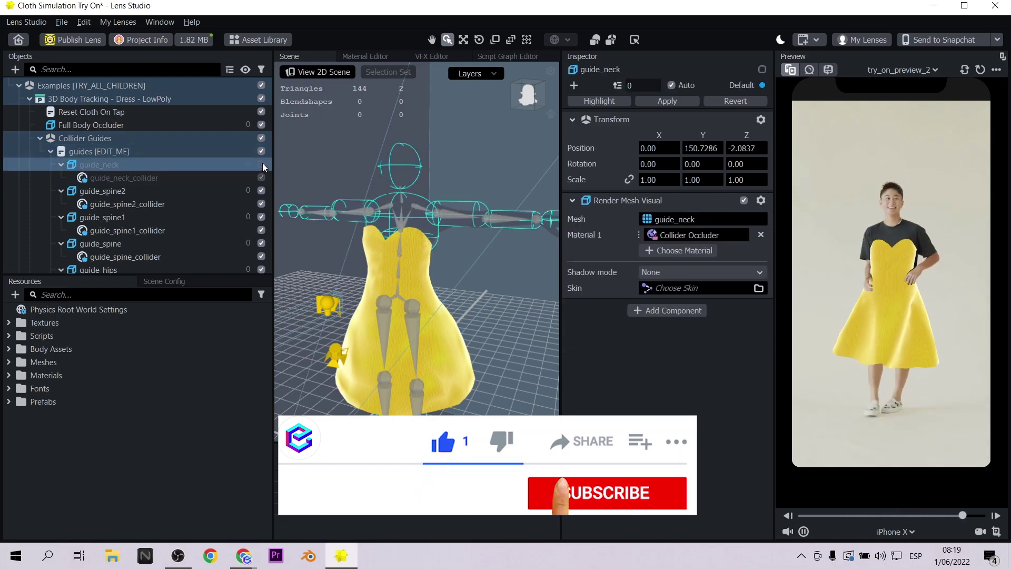
scroll(162, 191, "down", 10)
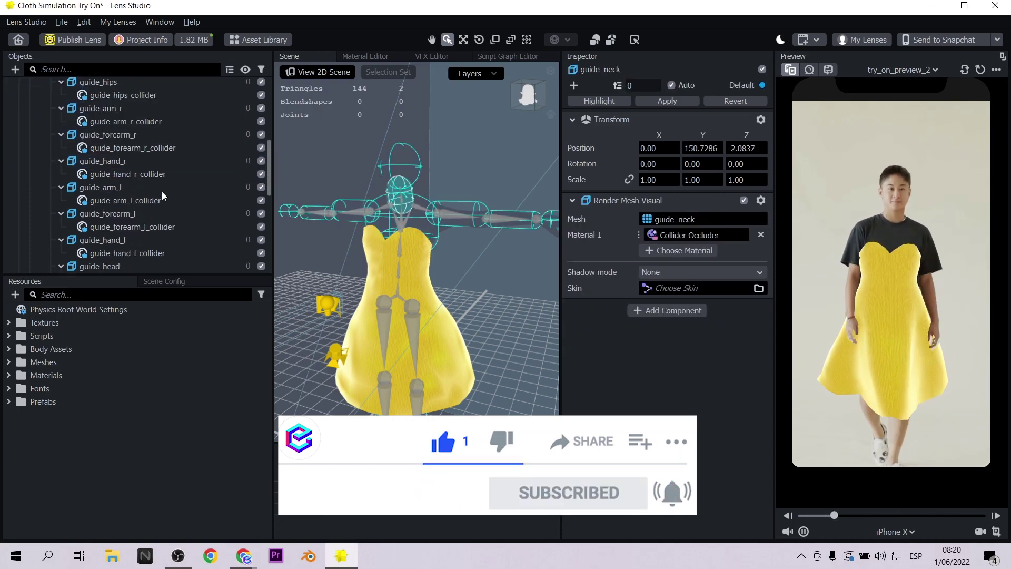
left_click(262, 184)
left_click(262, 184)
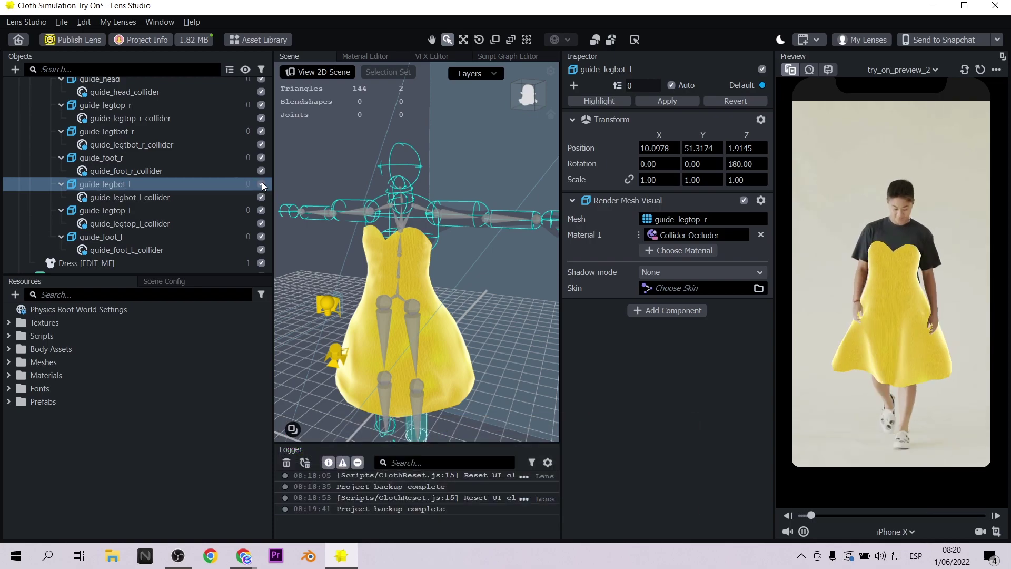
scroll(250, 119, "up", 2)
left_click(249, 118)
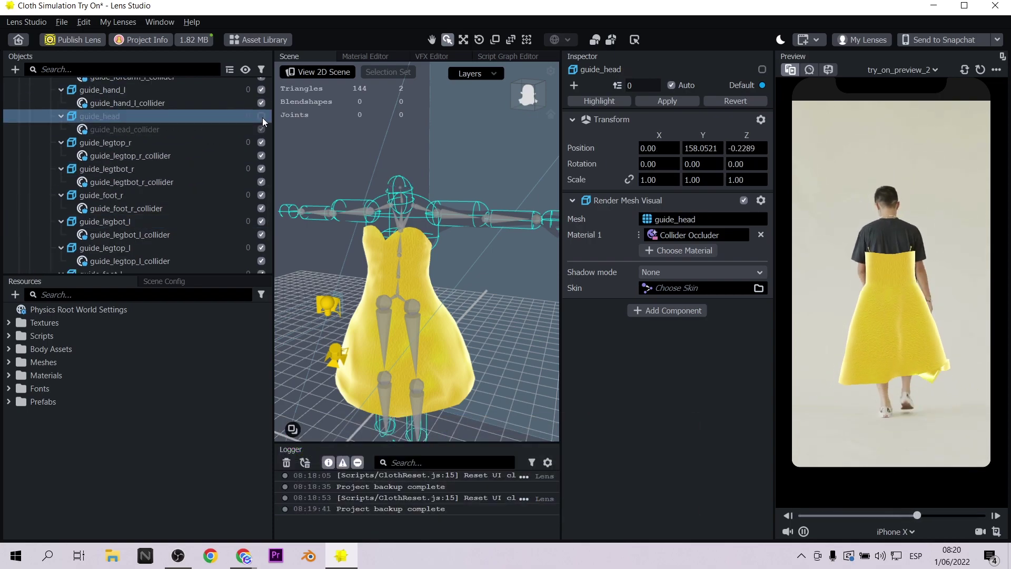
Collapse the guides [EDIT_ME] group and open the cloth settings of Dress [EDIT_ME].
scroll(229, 159, "up", 2)
scroll(230, 159, "up", 10)
left_click(52, 176)
left_click(71, 188)
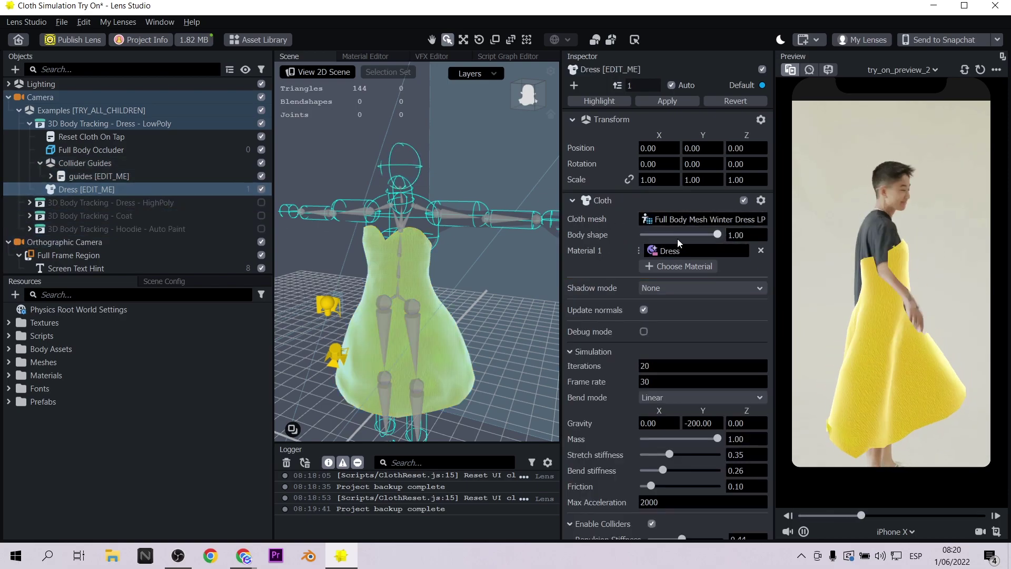
Try the dress's body shape at 0.00, and restore it to 1.00.
left_click_drag(717, 234, 707, 233)
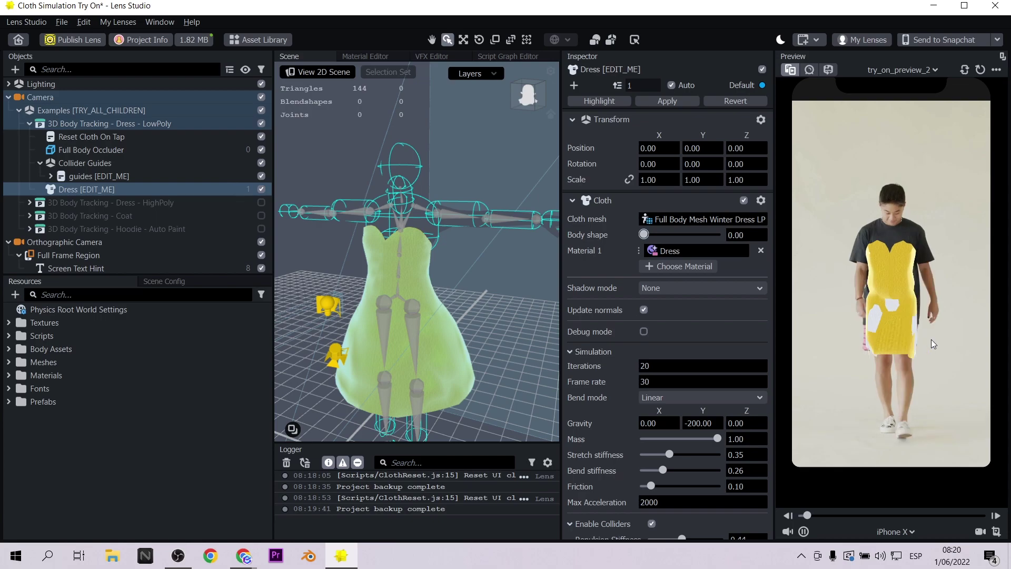
left_click_drag(667, 235, 715, 235)
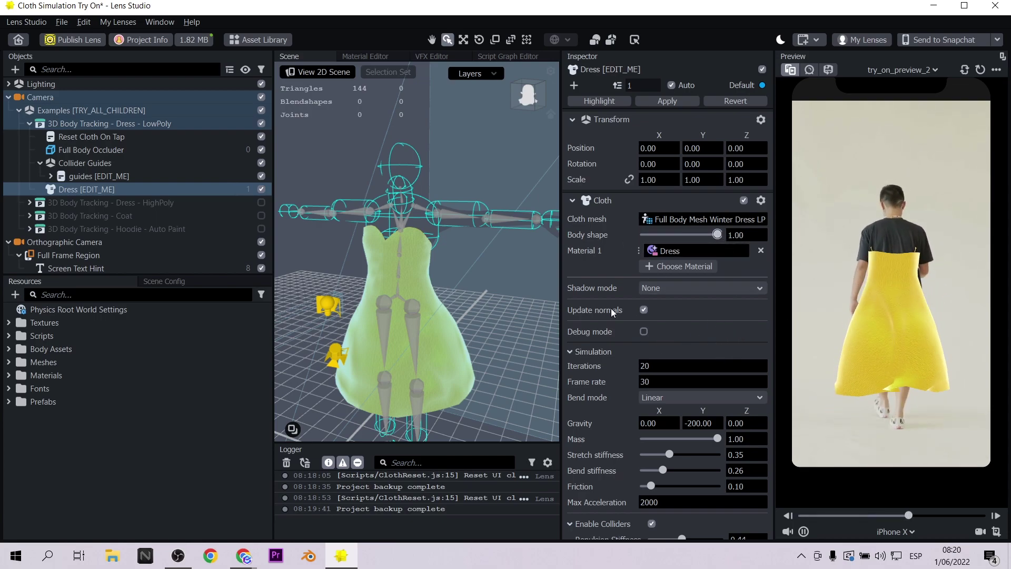
Try the dress's cloth simulation mass at 0.15, and set it to 0.97.
scroll(612, 301, "down", 3)
scroll(612, 302, "down", 3)
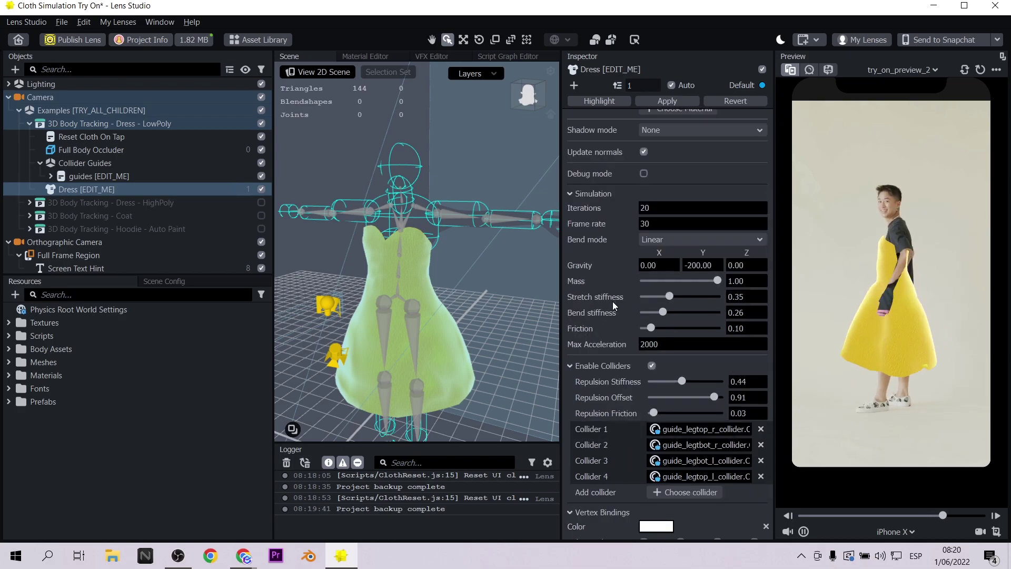
left_click(655, 280)
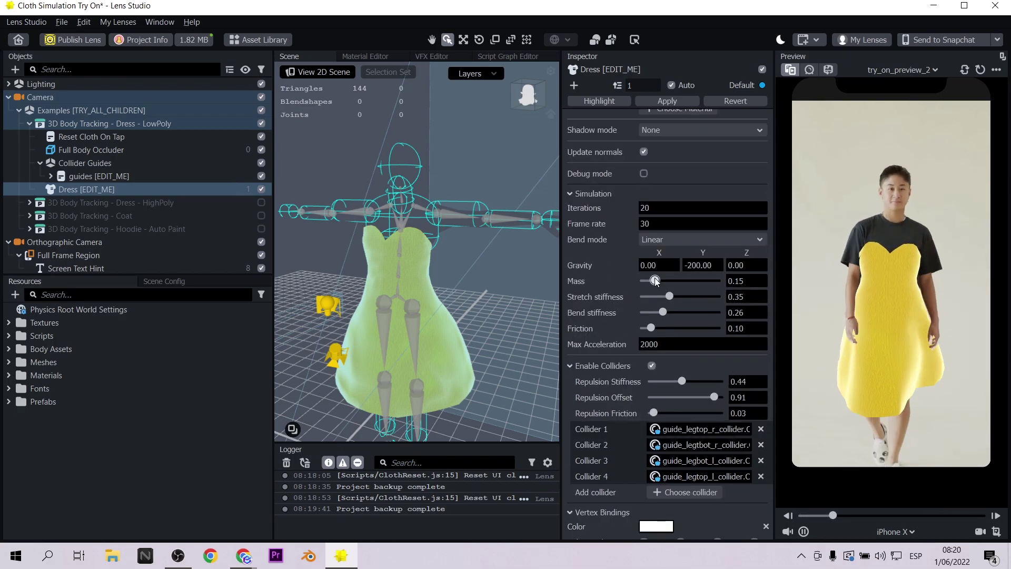
left_click_drag(655, 281, 716, 284)
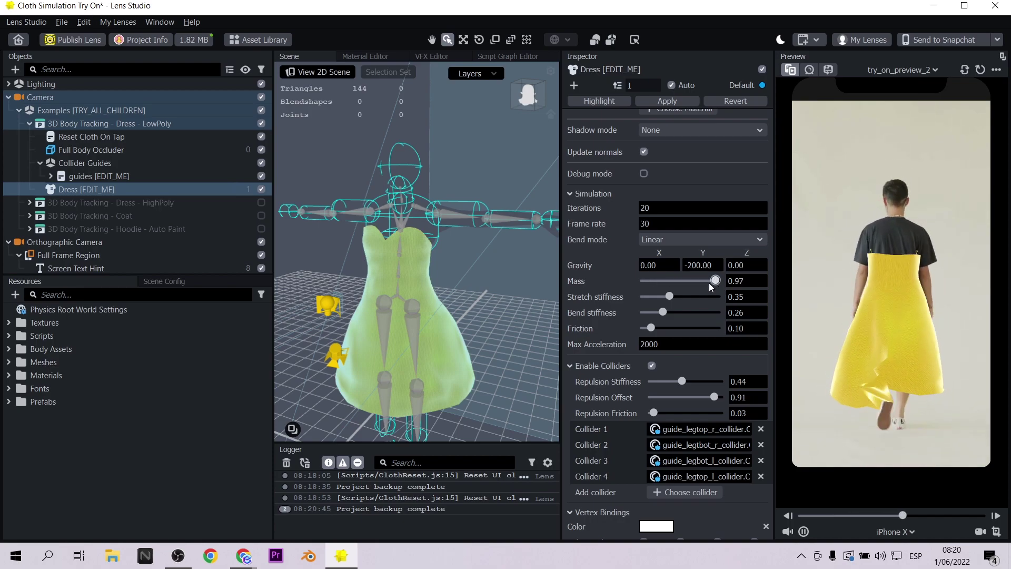
Try a stretch stiffness of 1.00, and set the dress's stretch stiffness to 0.34 and friction to 0.22.
left_click(717, 299)
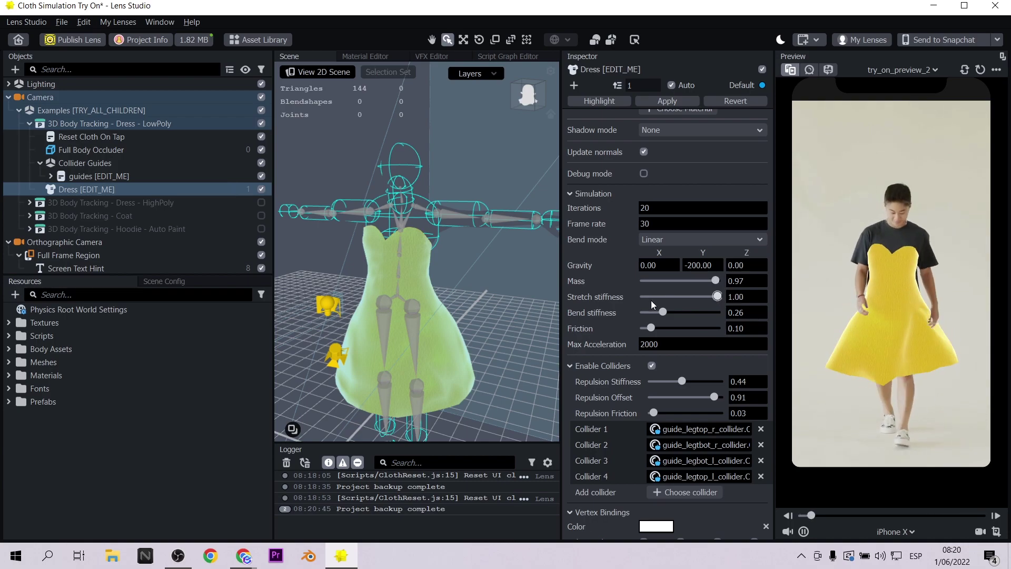
left_click(678, 297)
left_click_drag(678, 297, 661, 330)
left_click(719, 328)
left_click(662, 329)
scroll(732, 362, "up", 6)
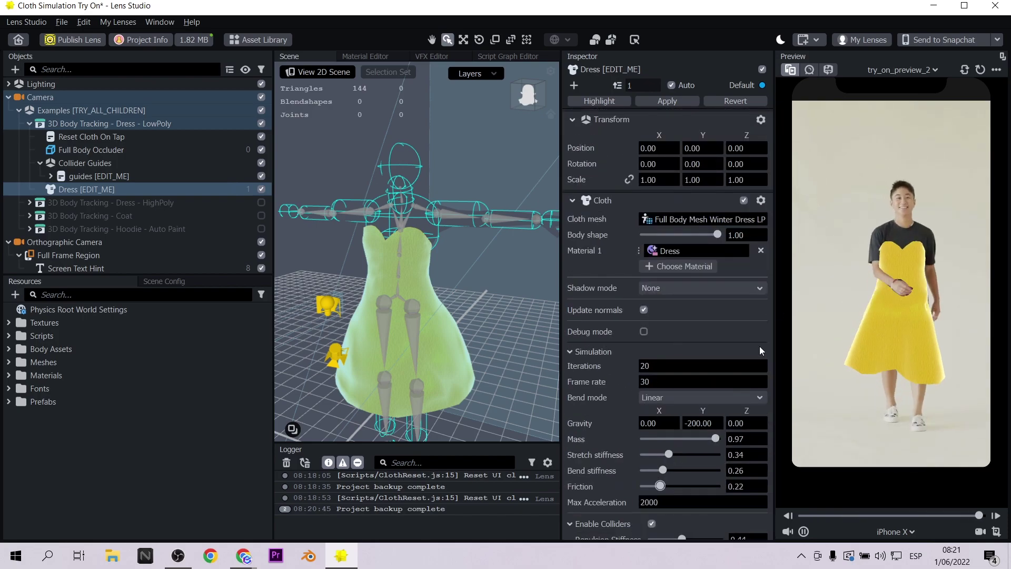
Set the dress's cloth friction to 0.08 and its mass to 0.51.
scroll(707, 312, "down", 3)
left_click_drag(660, 407, 649, 407)
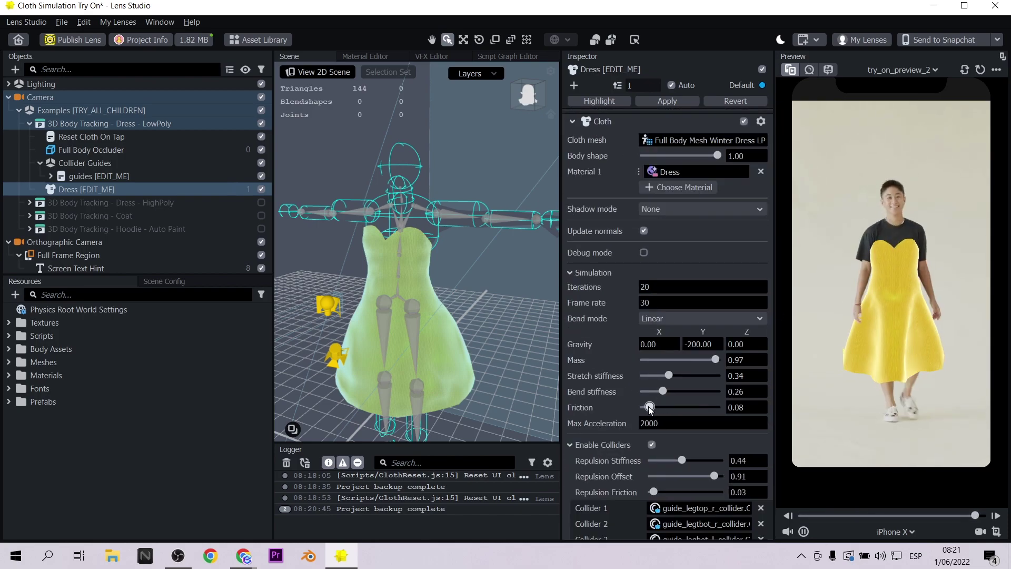
scroll(694, 284, "up", 3)
scroll(701, 305, "down", 4)
left_click(681, 323)
scroll(690, 353, "down", 2)
Set the collider repulsion stiffness of the dress cloth to 0.43.
left_click(720, 382)
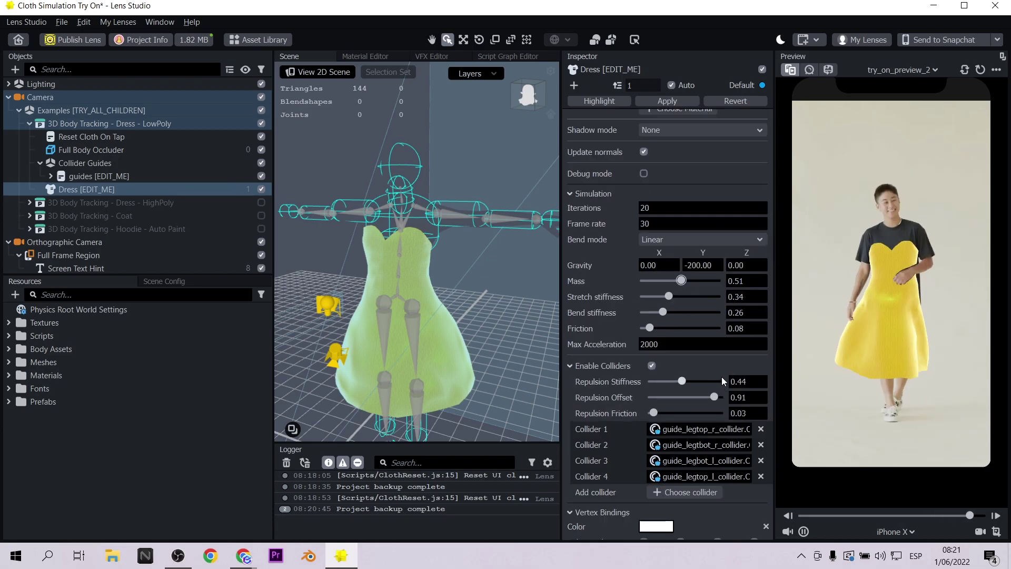
left_click(681, 381)
scroll(671, 418, "down", 2)
left_click(718, 348)
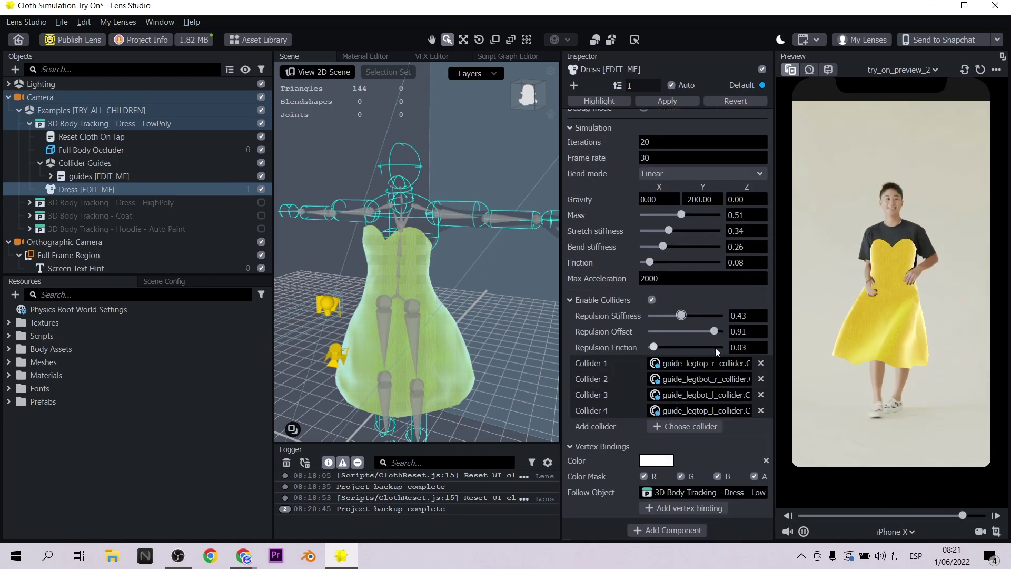
scroll(606, 345, "up", 6)
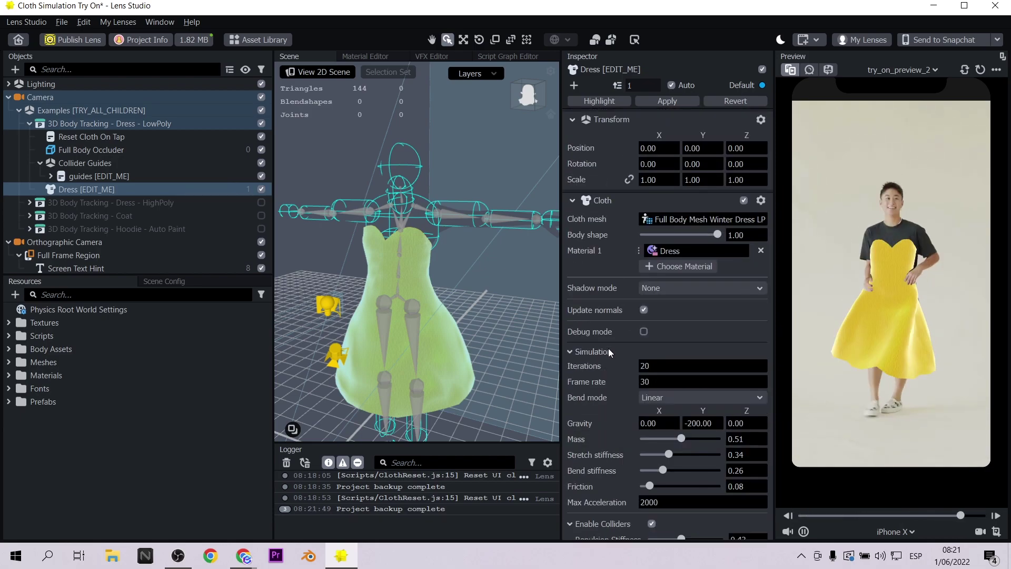
Remove the Dress material from the cloth, and import Fur Material from the Asset Library's materials.
left_click(763, 250)
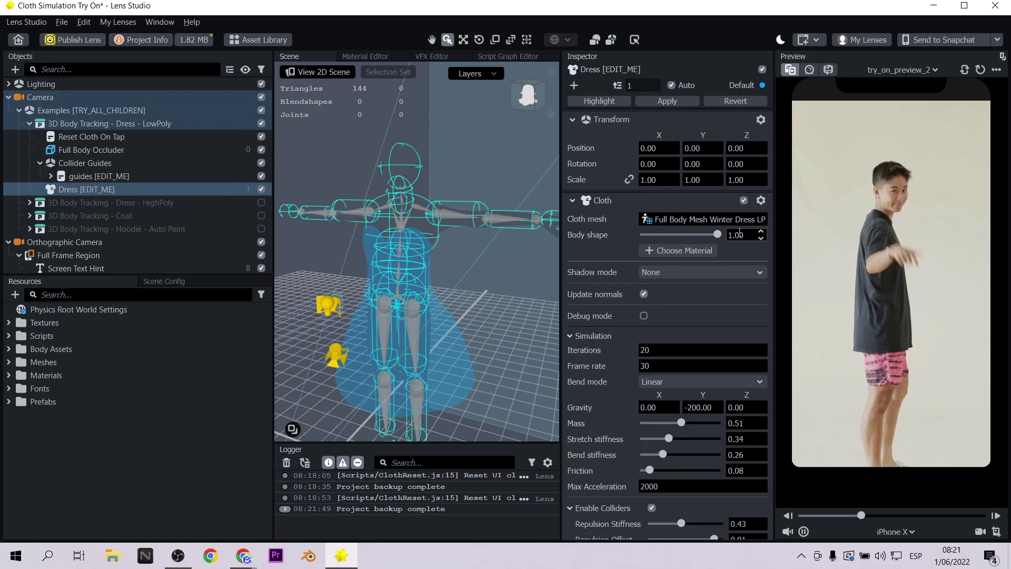
left_click(261, 41)
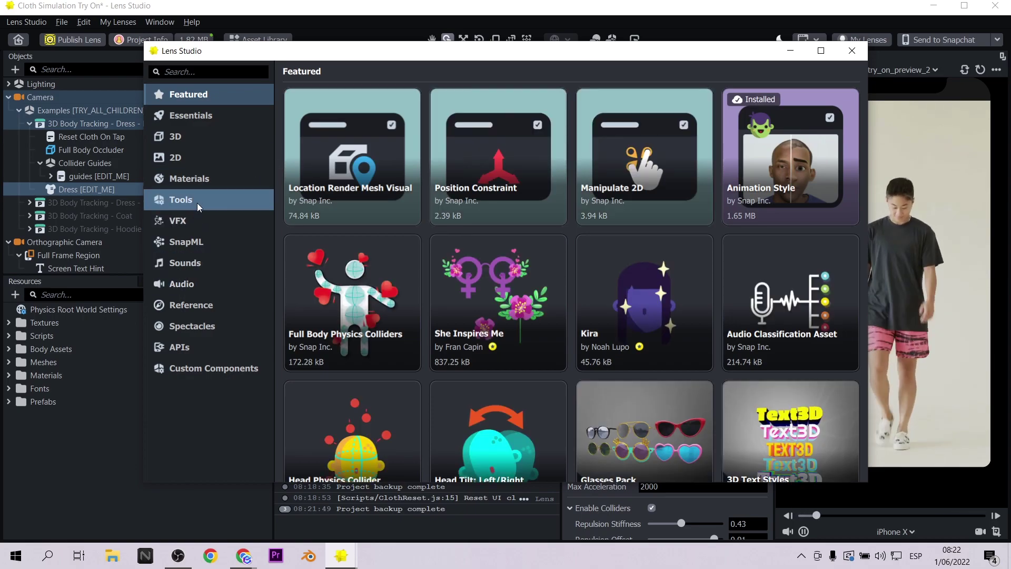
left_click(202, 178)
scroll(573, 256, "down", 12)
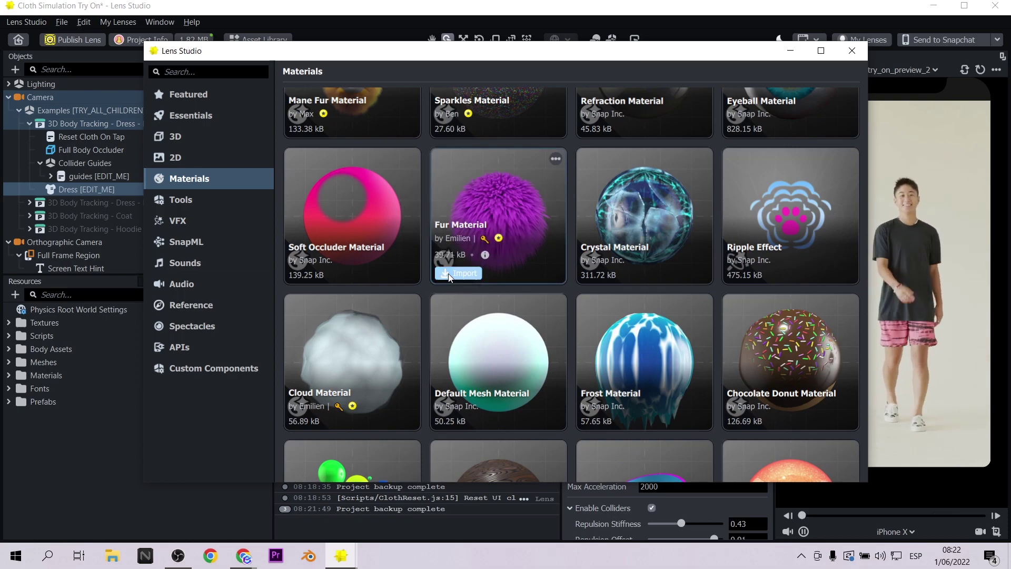
left_click(457, 271)
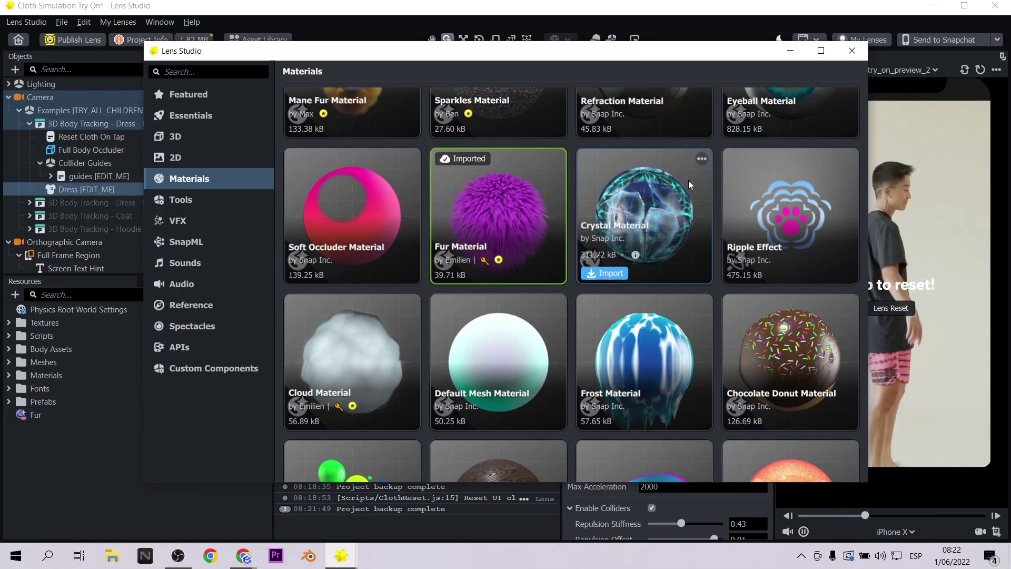
Close the Asset Library and assign the Fur material to the dress's cloth.
left_click(853, 50)
left_click(700, 251)
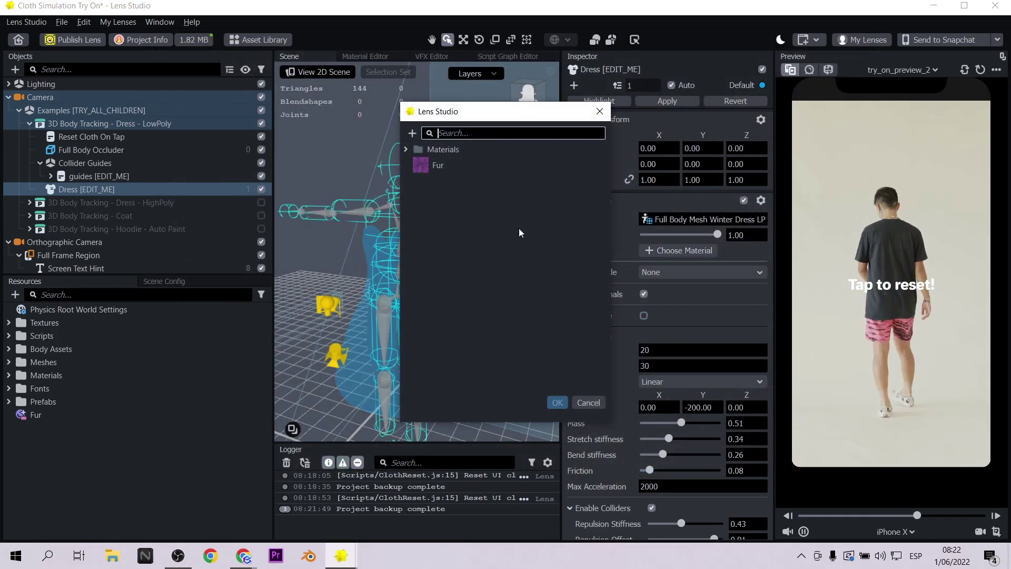
left_click(437, 163)
left_click(557, 402)
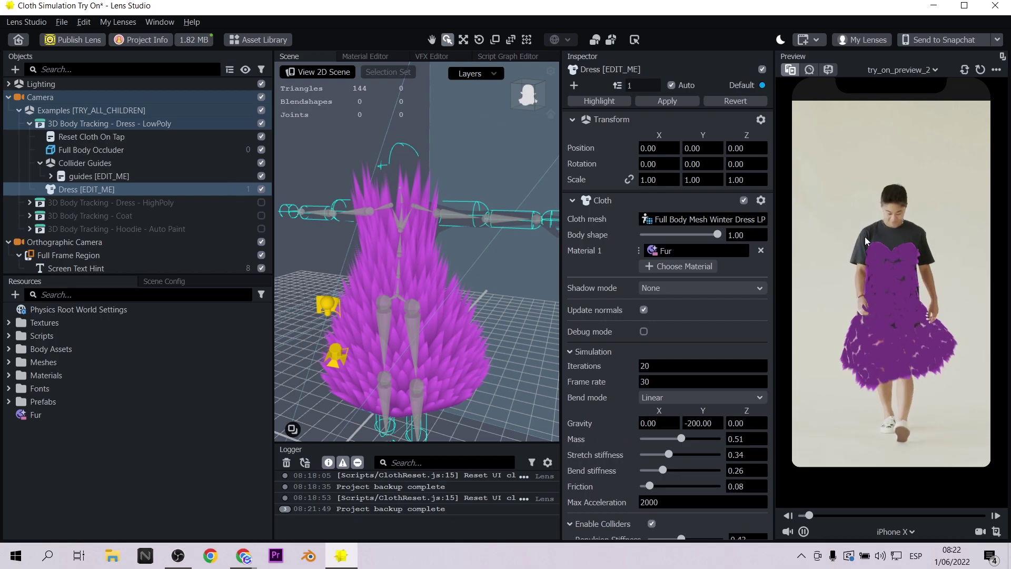
Set the Fur material's scale to 1.00 and its tiling to 200.00.
left_click(35, 415)
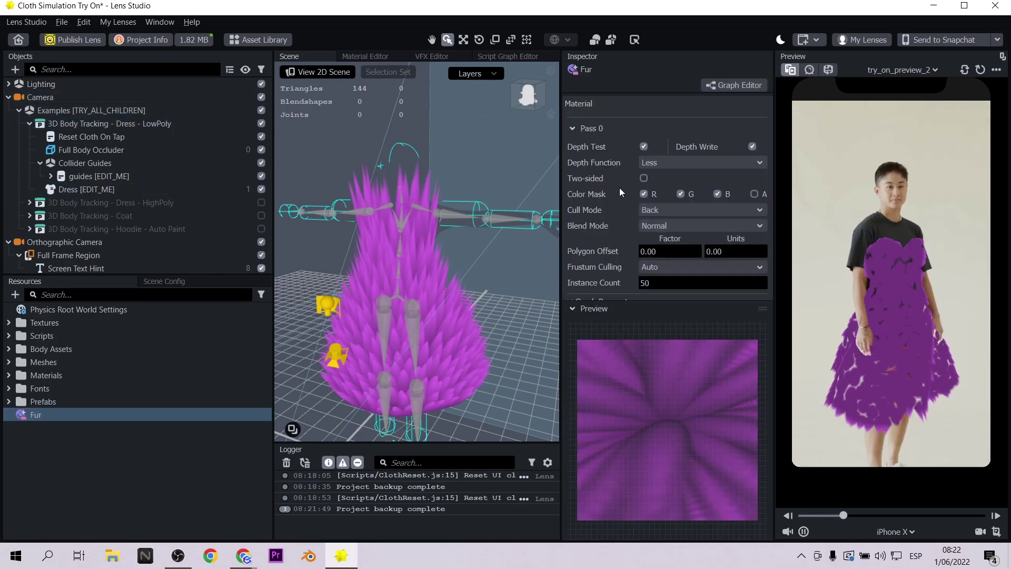
scroll(612, 181, "down", 5)
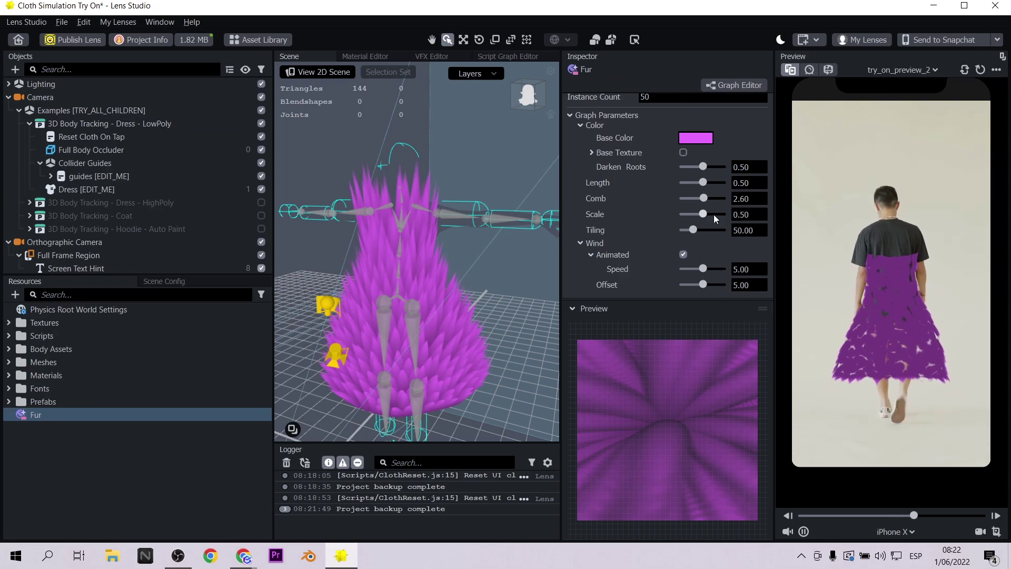
left_click_drag(716, 213, 725, 214)
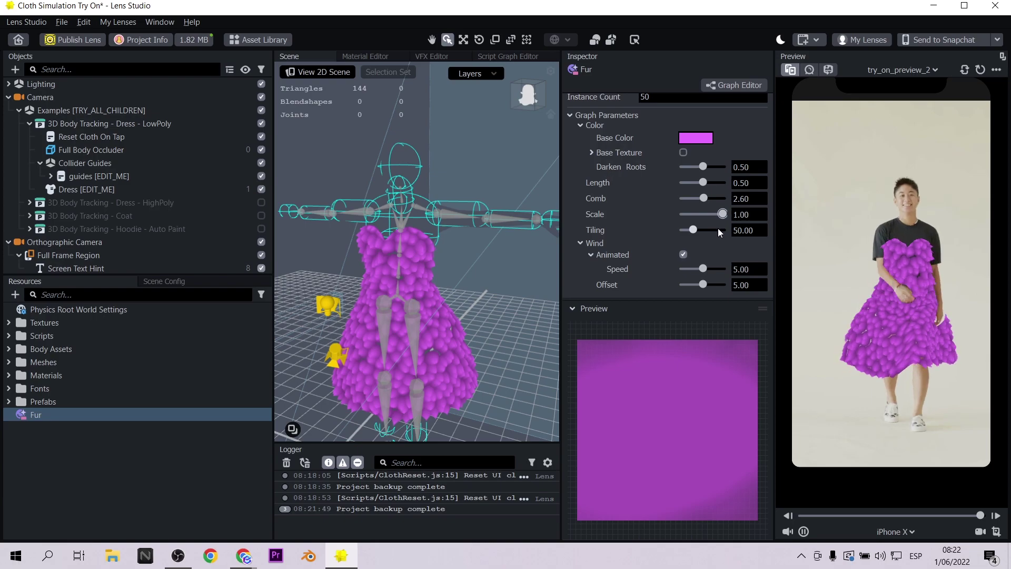
left_click_drag(718, 229, 723, 231)
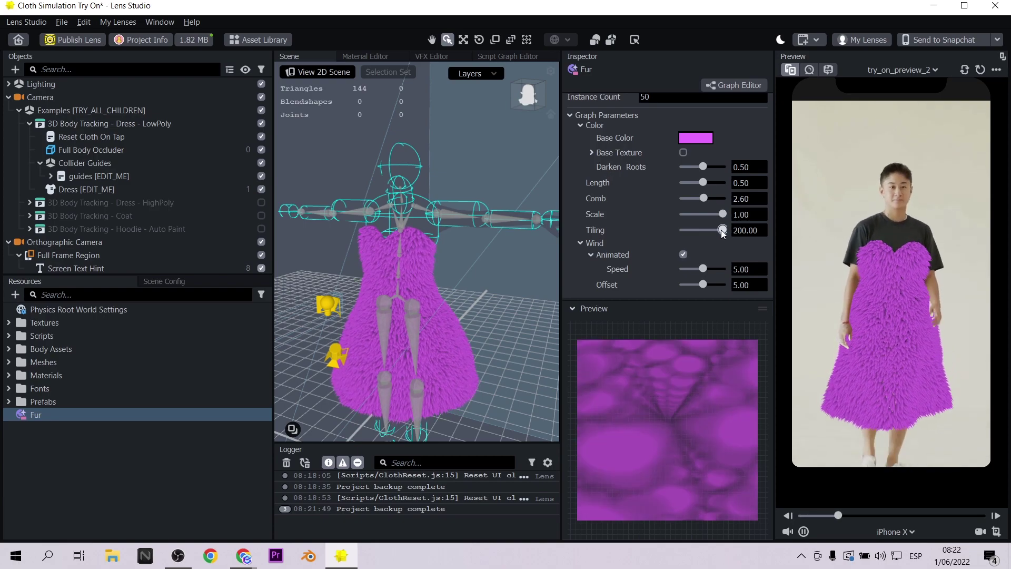
Try the fur's scale at 0.00 and tiling at 1.00, and restore them to 1.00 and 200.00.
left_click_drag(722, 214, 678, 227)
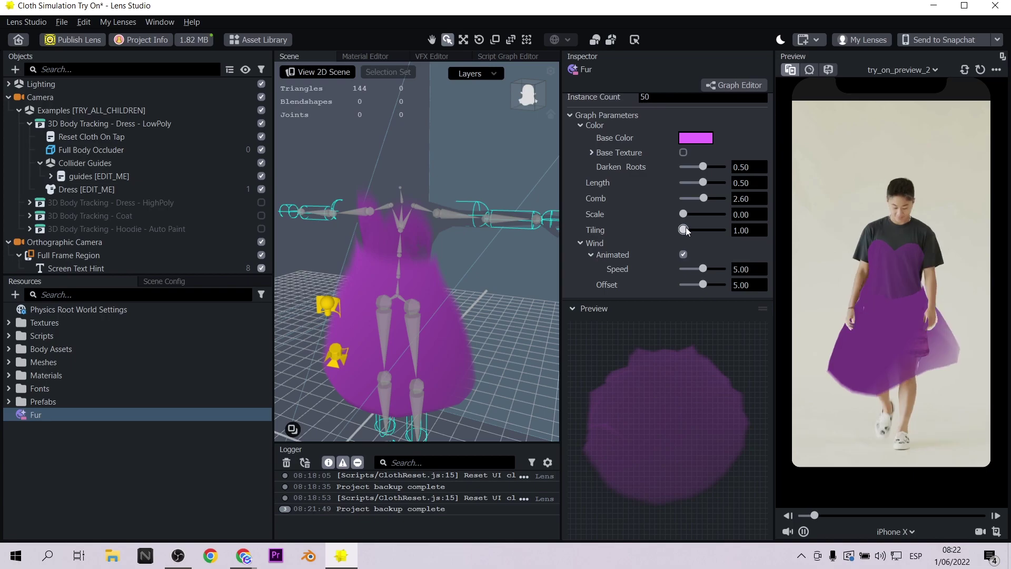
left_click_drag(684, 230, 722, 229)
key("ctrl+z")
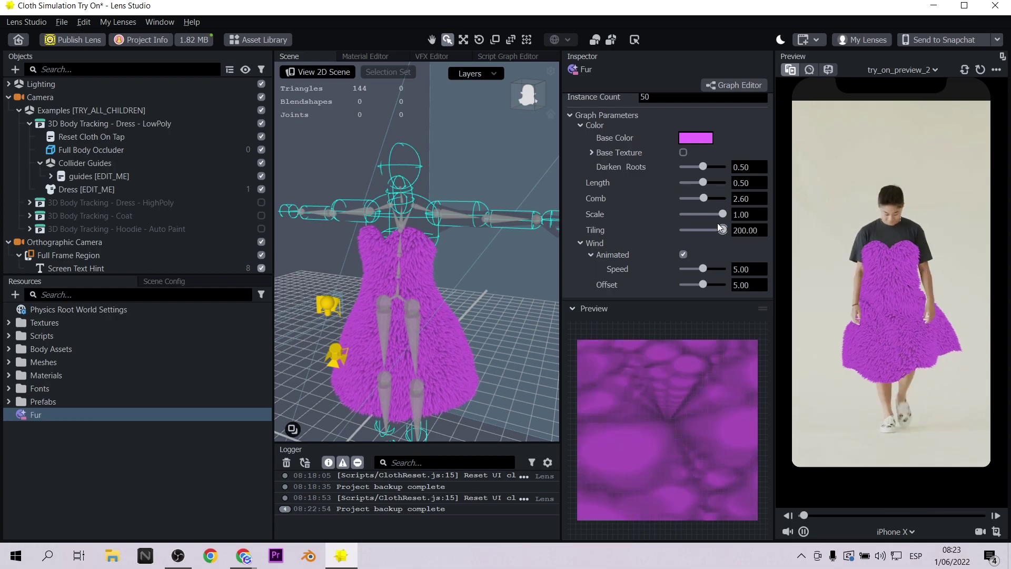
Change the Fur material's base color to yellow, #ffff00.
scroll(685, 205, "up", 3)
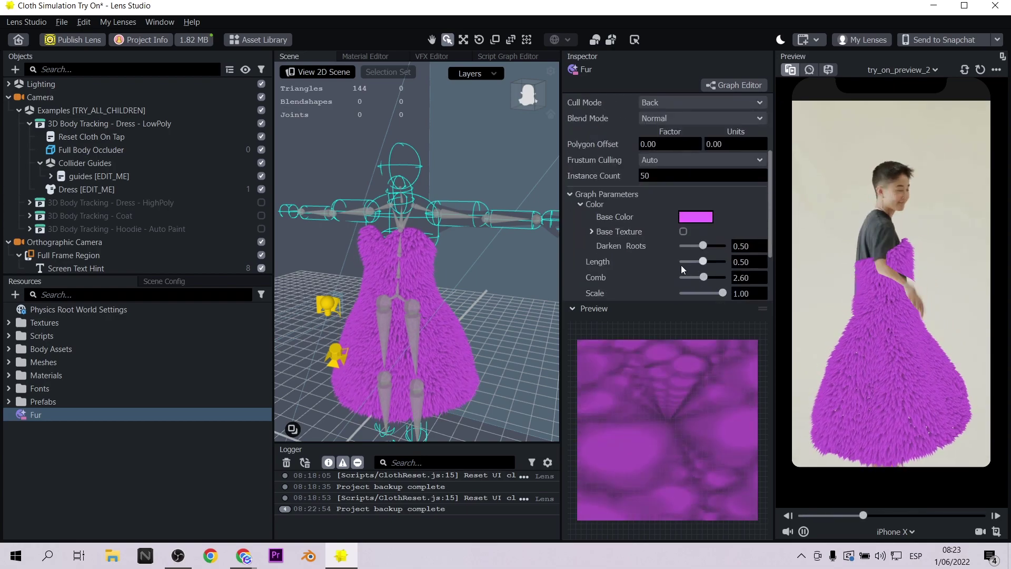
left_click(696, 216)
left_click(480, 211)
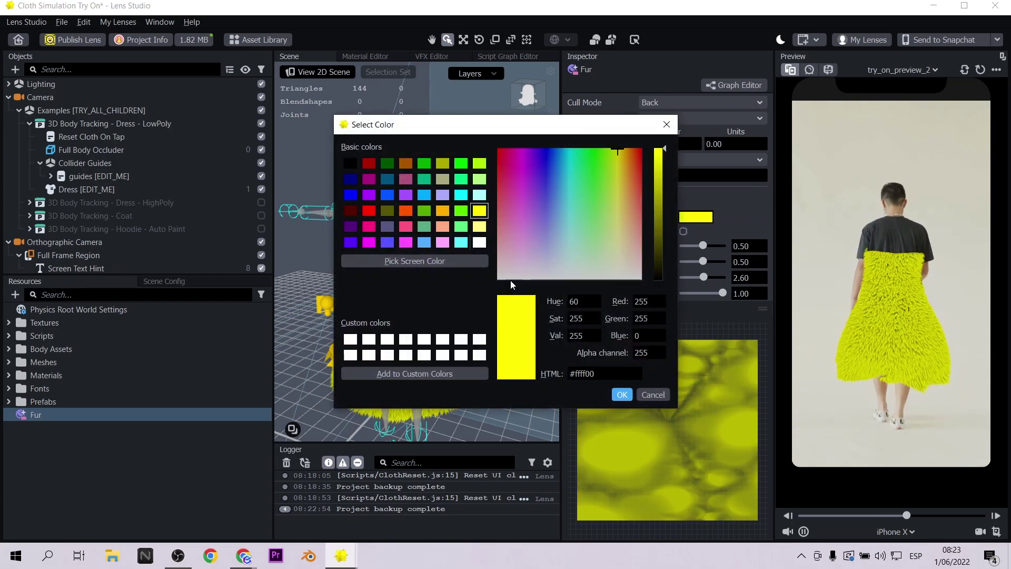
left_click(621, 395)
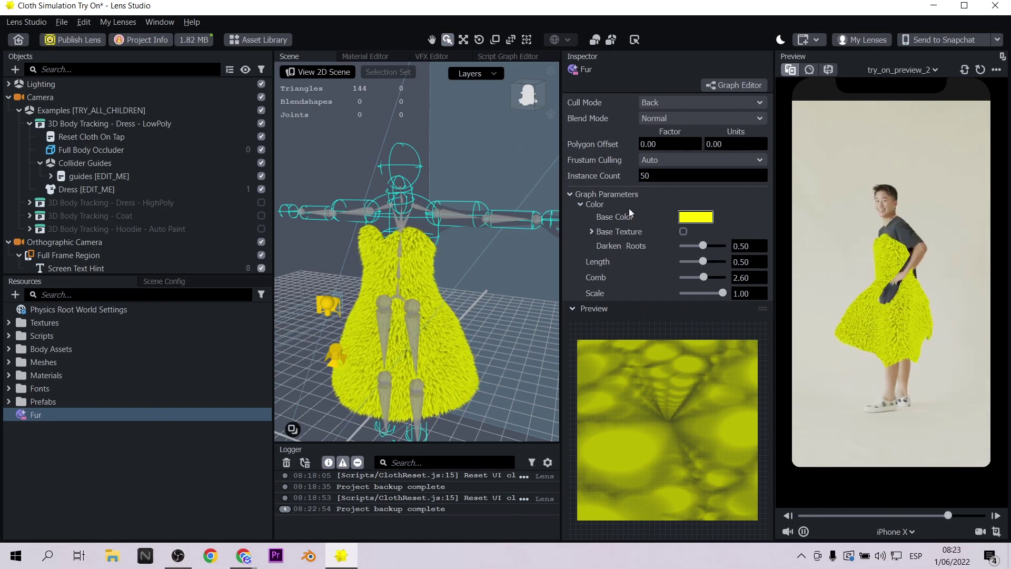
Collapse the Examples [TRY_ALL_CHILDREN] group and add a Head Binding under the Camera.
left_click(20, 110)
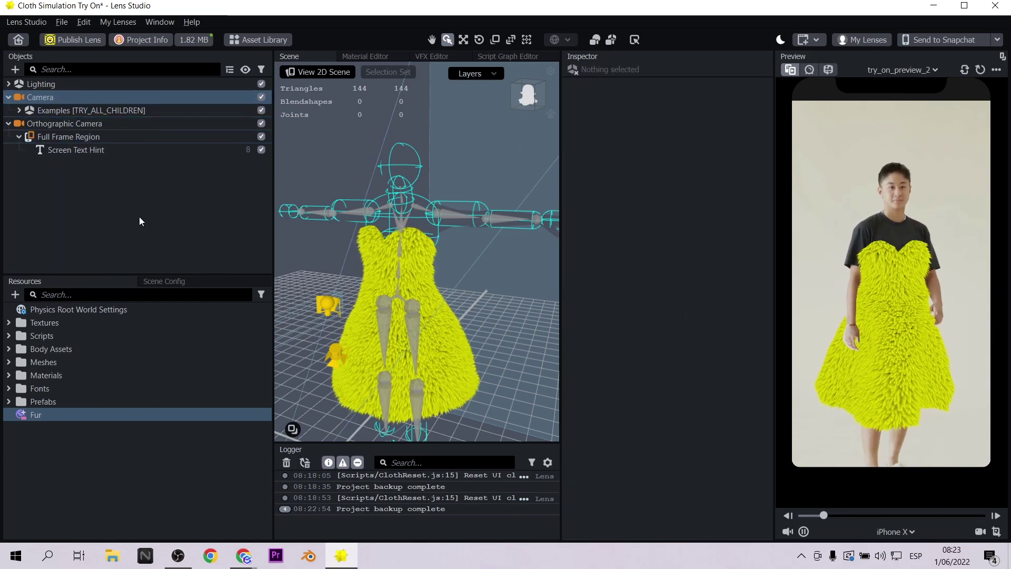
left_click(40, 97)
left_click(15, 69)
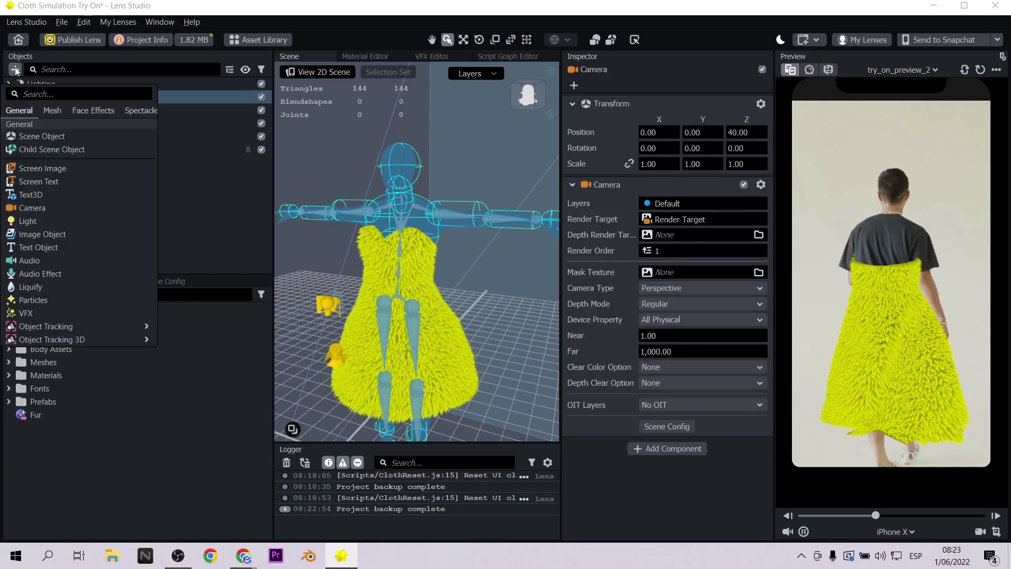
type("bi")
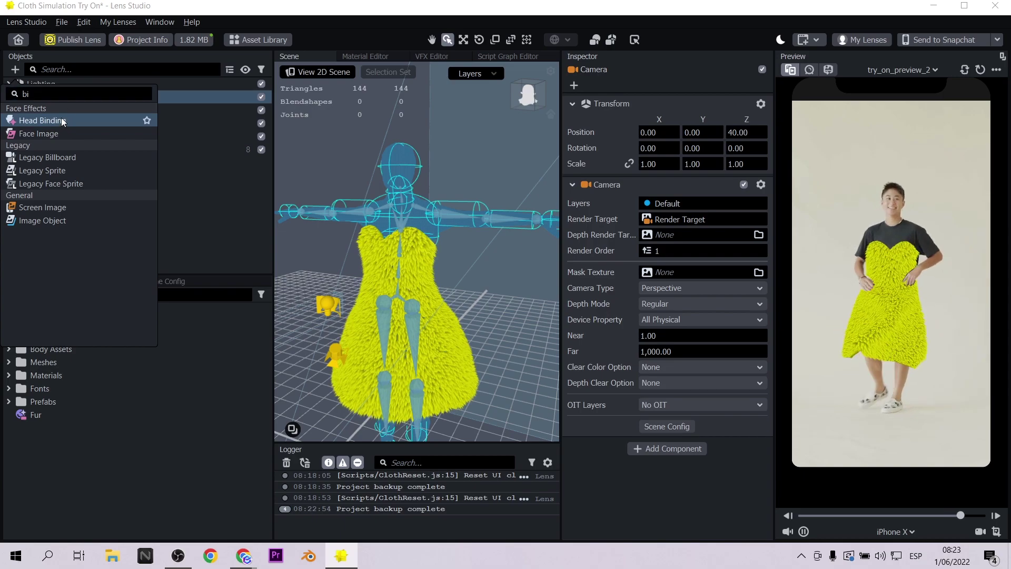
left_click(62, 121)
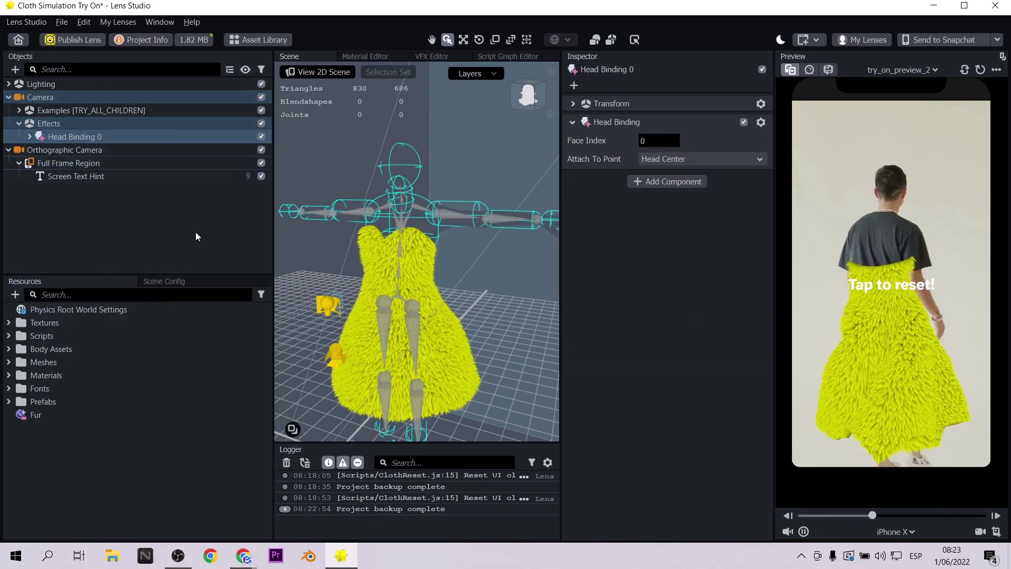
Import the Glasses Pack from the Asset Library's featured assets.
left_click(243, 41)
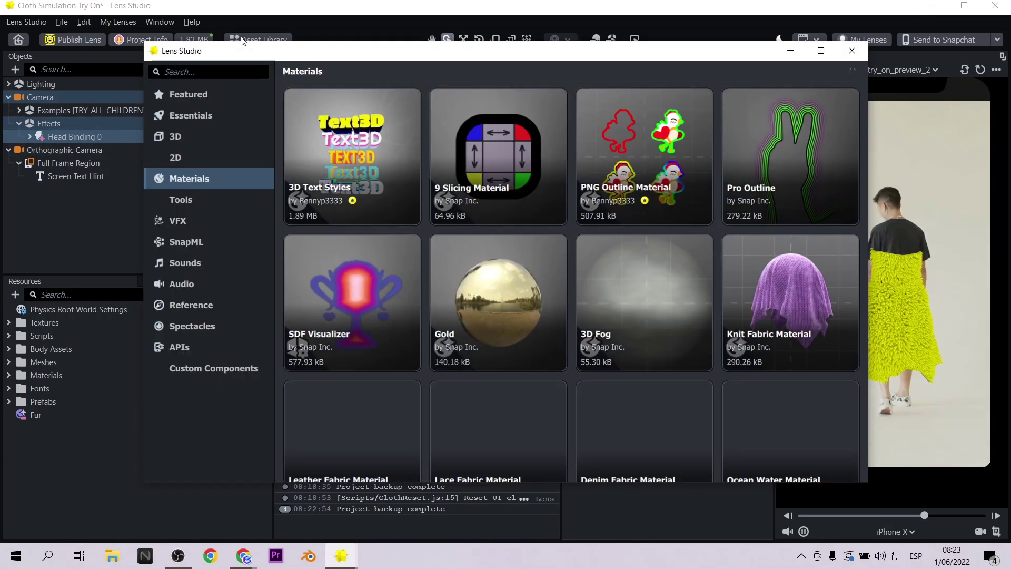
scroll(584, 210, "down", 2)
scroll(583, 210, "down", 3)
left_click(215, 96)
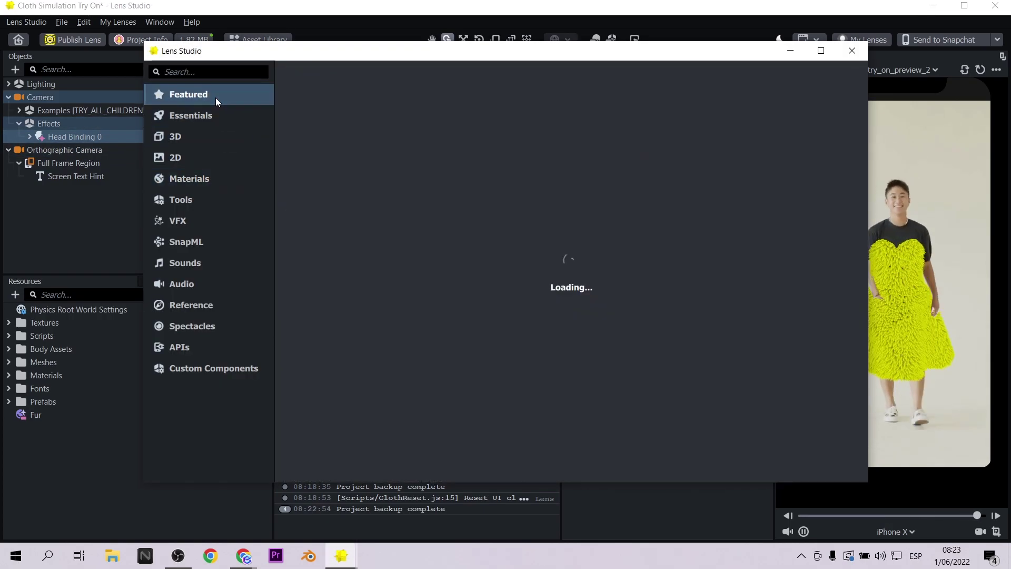
scroll(588, 204, "down", 5)
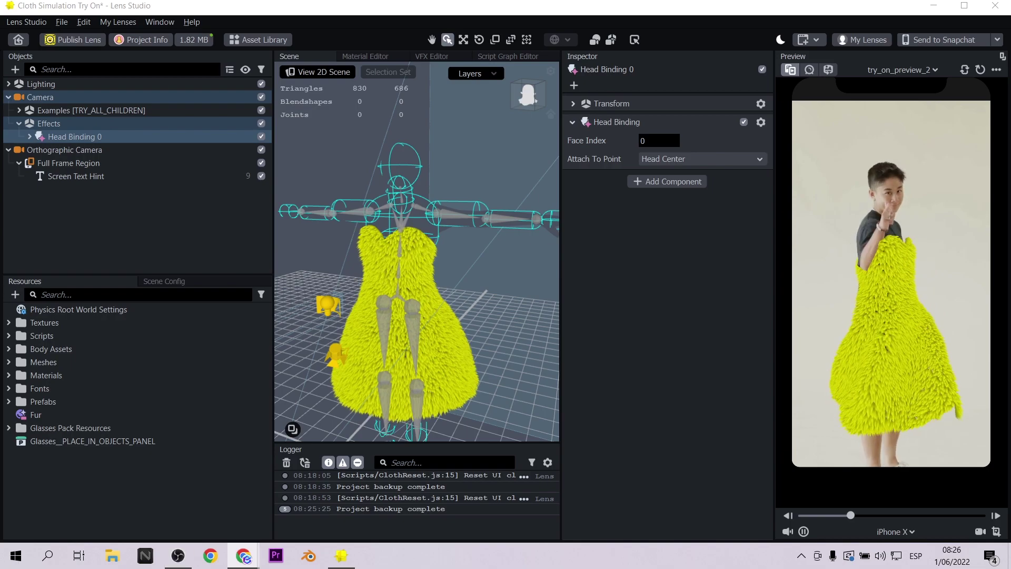
Place the Glasses__PLACE_IN_OBJECTS_PANEL prefab inside Head Binding 0.
left_click(40, 443)
left_click_drag(40, 443, 73, 135)
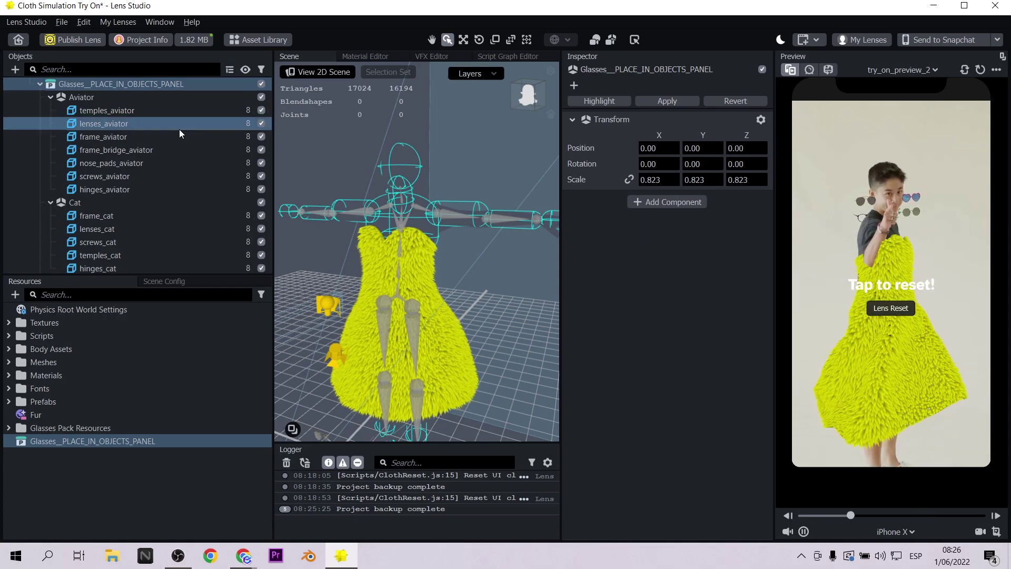
scroll(163, 153, "up", 1)
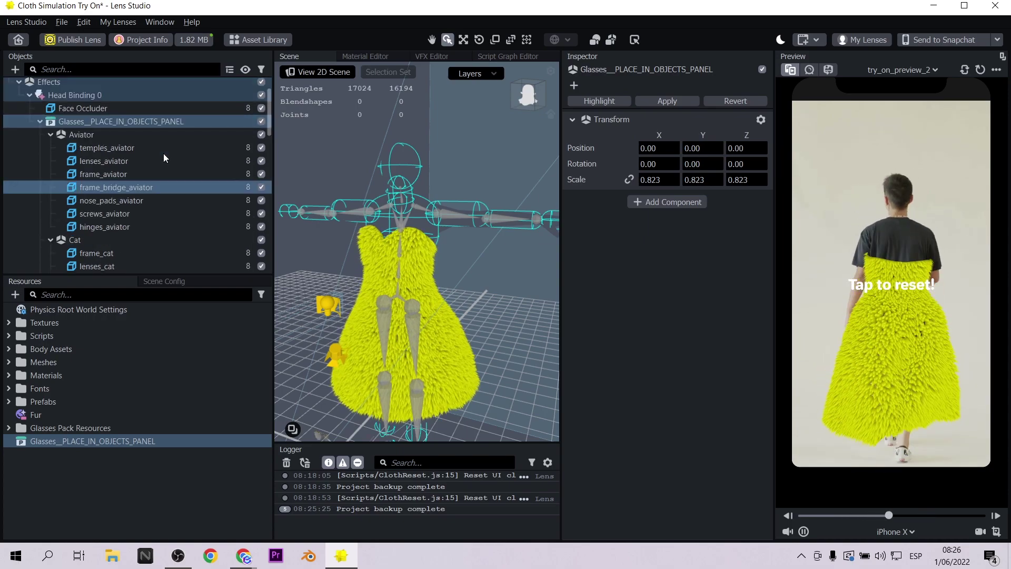
Switch the lens preview to Idle Person 1.
left_click(896, 73)
left_click(893, 157)
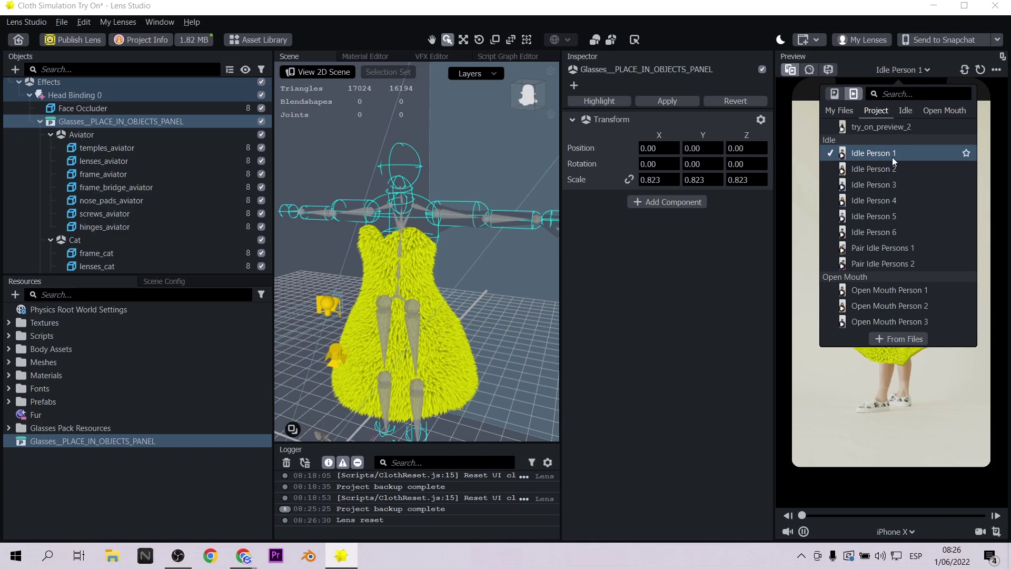
left_click(682, 304)
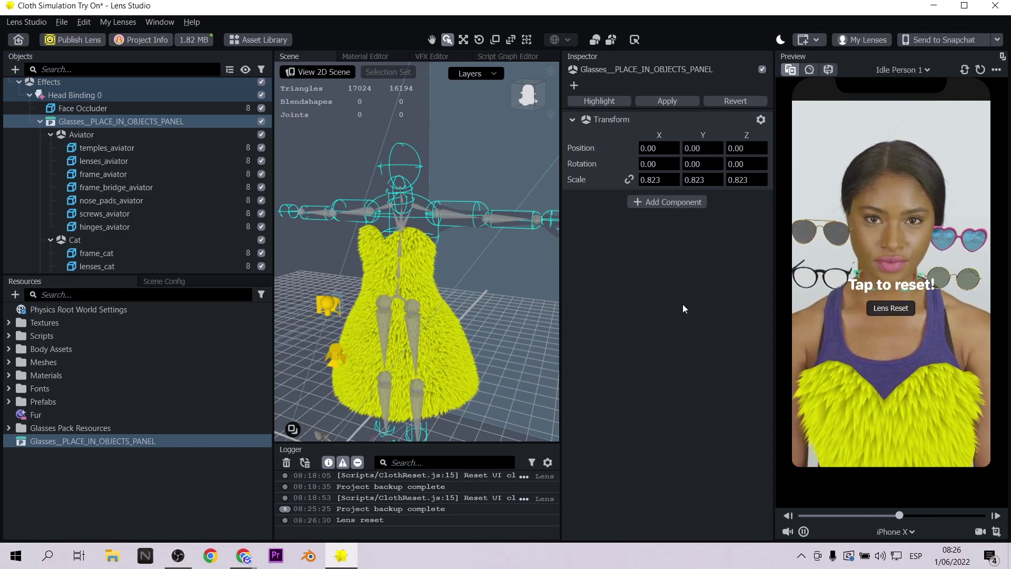
Toggle the Aviator glasses' visibility to identify them in the preview, and delete the Aviator group.
left_click(99, 135)
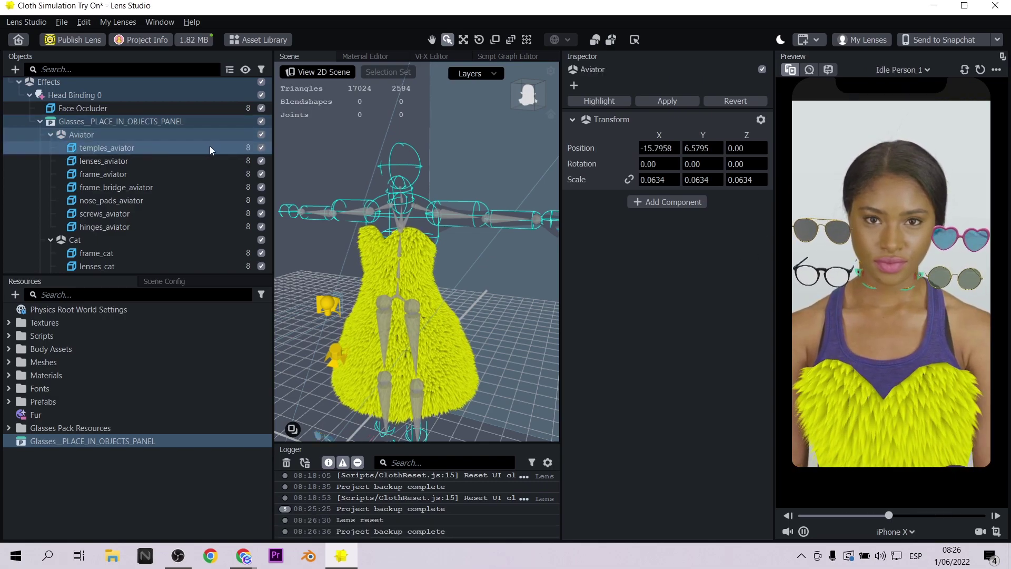
left_click(261, 135)
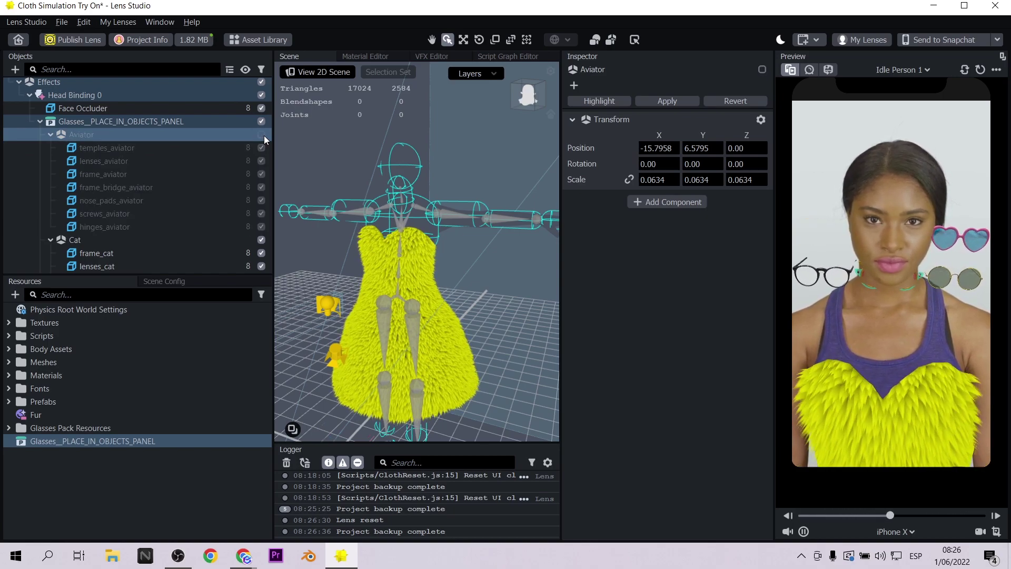
left_click(264, 135)
left_click(153, 122)
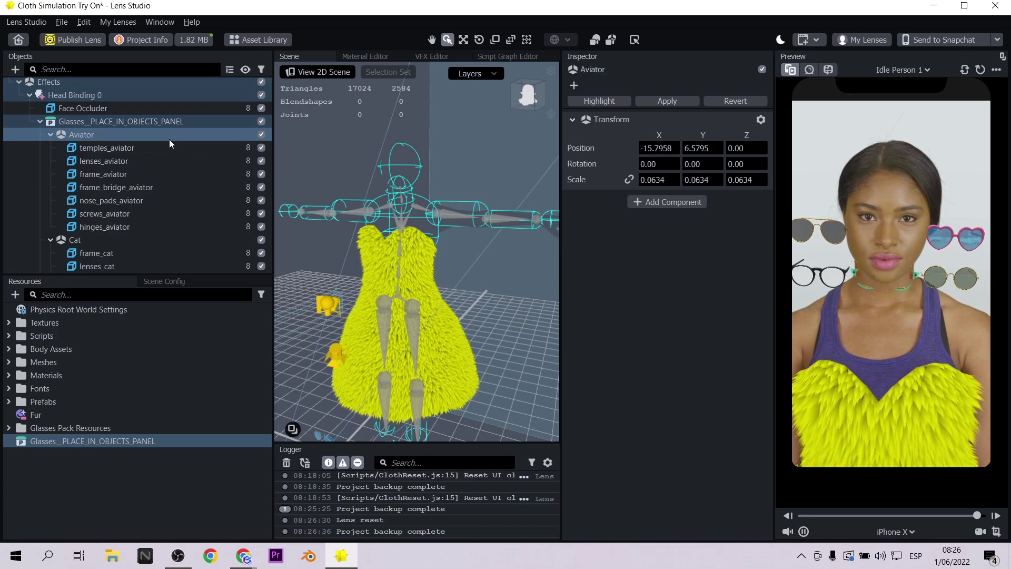
key("Delete")
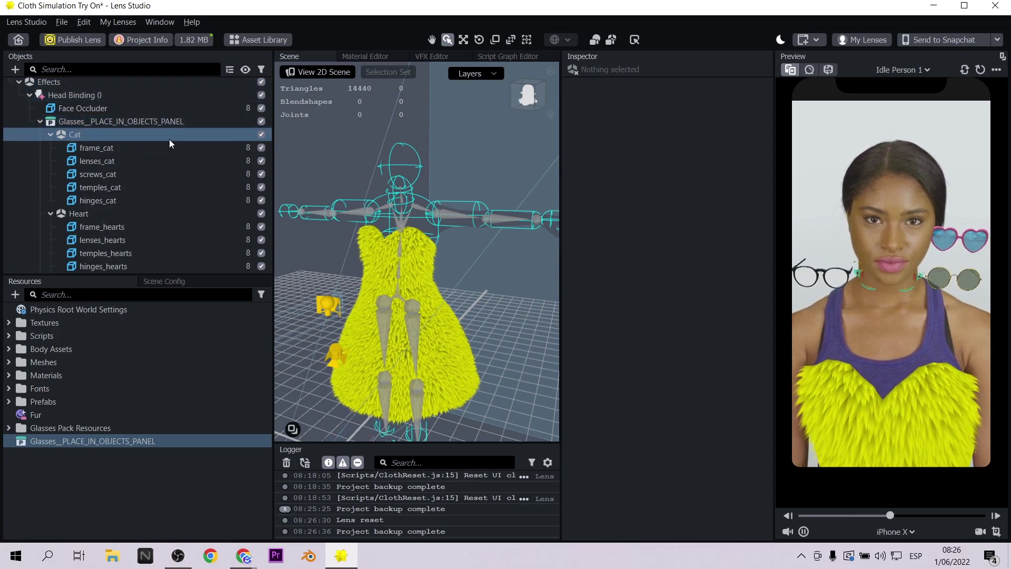
Toggle the Cat glasses' visibility to identify them, and switch the lens preview to Open Mouth Person 1.
left_click(259, 136)
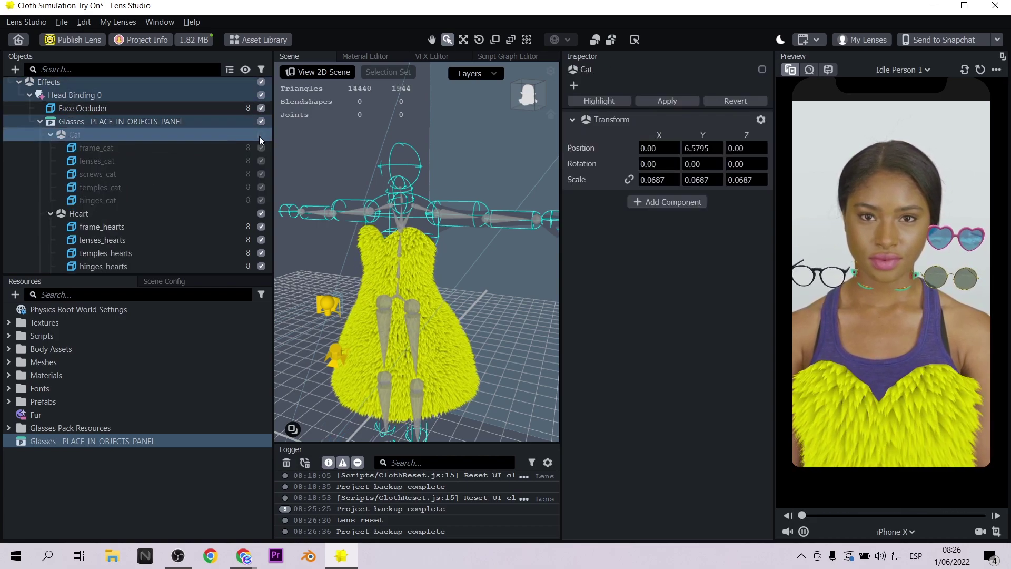
left_click(892, 69)
scroll(359, 258, "down", 2)
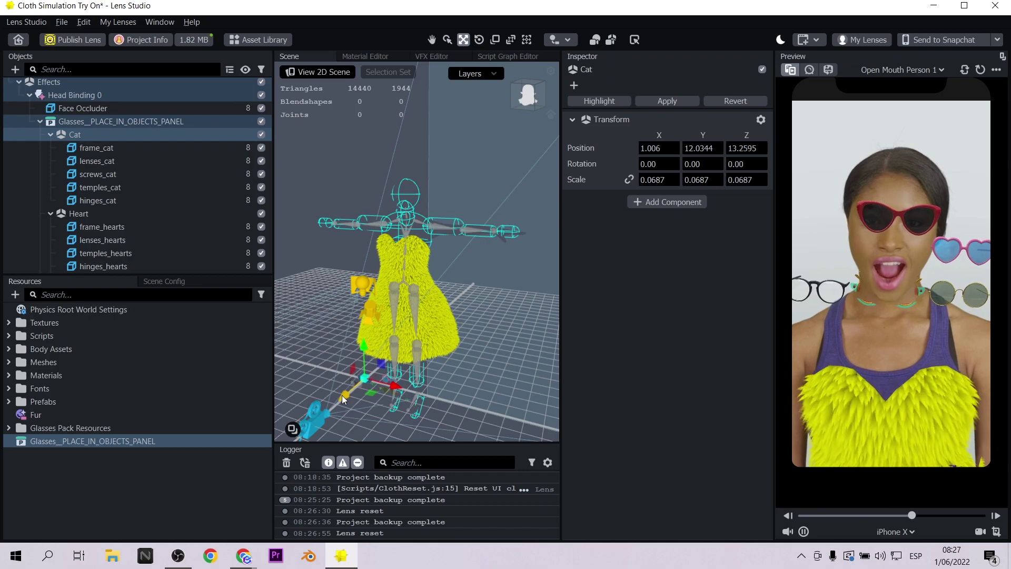
Delete the Cat, Nerd and remaining round glasses groups from the glasses prefab, keeping only the Heart group.
key("Delete")
left_click(84, 214)
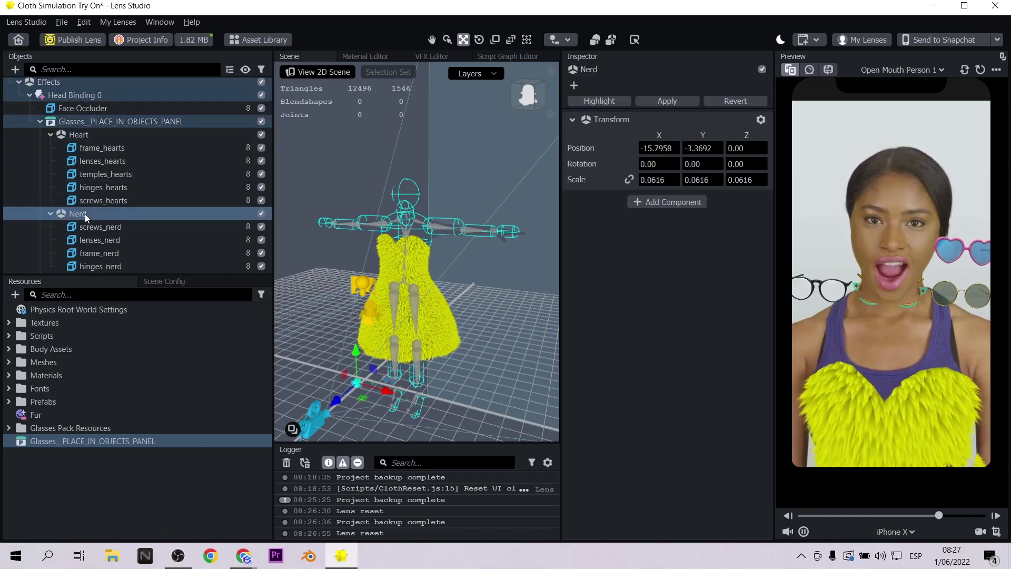
key("Delete")
left_click(127, 177)
key("Delete")
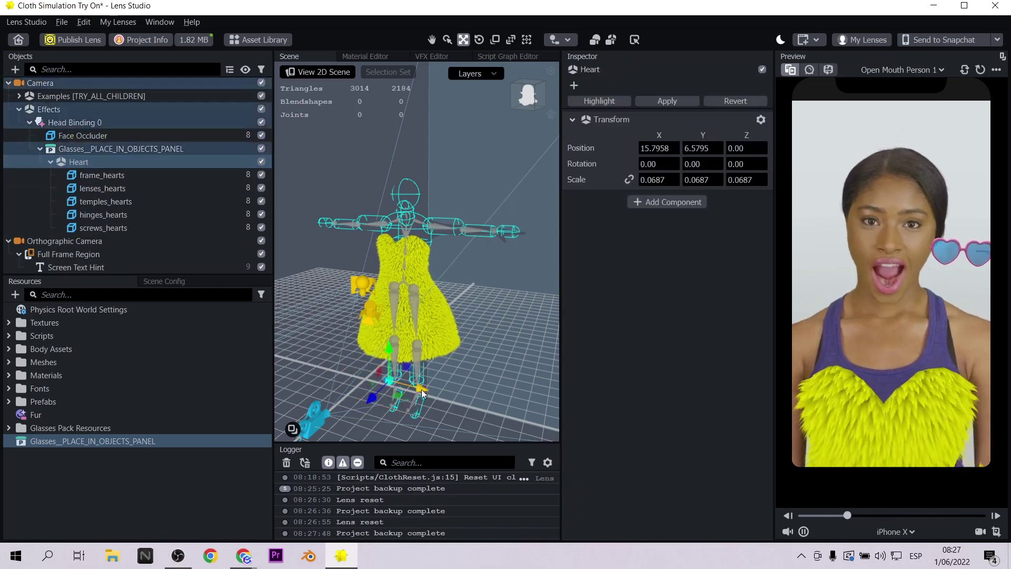
Move the Heart glasses over the eyes, to a position of about X 0.22, Y 10.15, Z 12.94.
left_click(119, 163)
left_click_drag(350, 396, 345, 401)
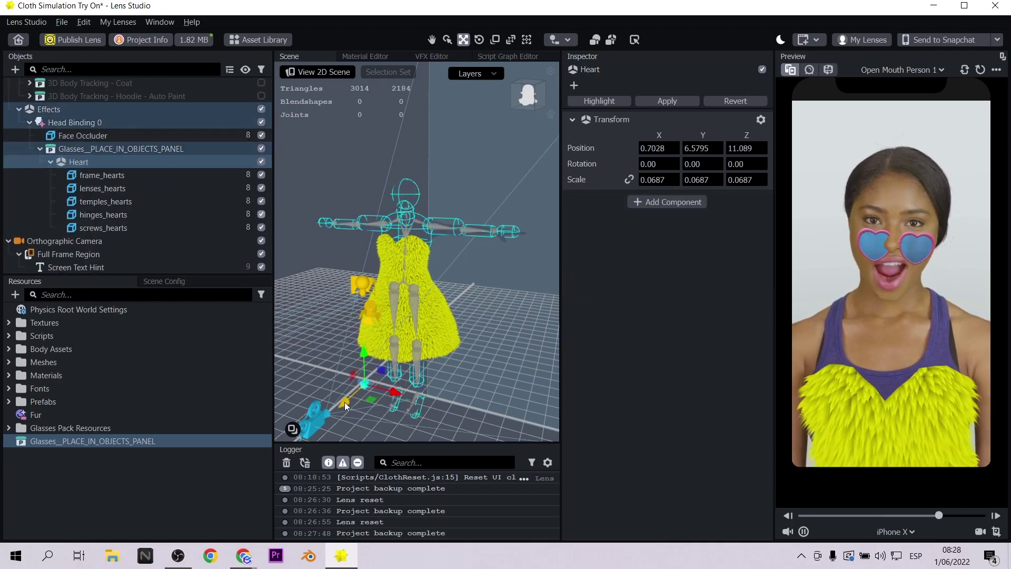
left_click_drag(362, 350, 367, 346)
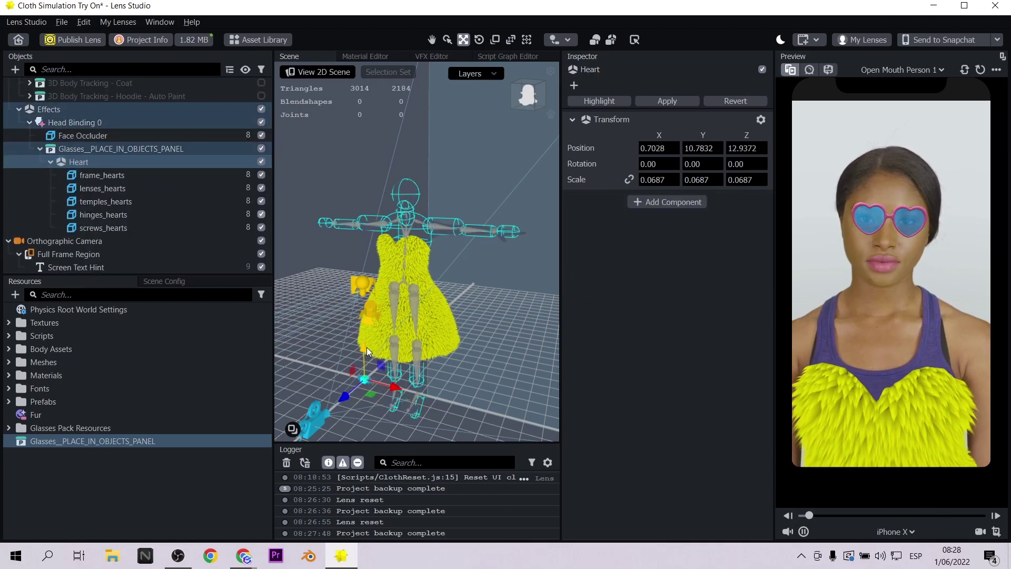
left_click_drag(395, 389, 469, 345)
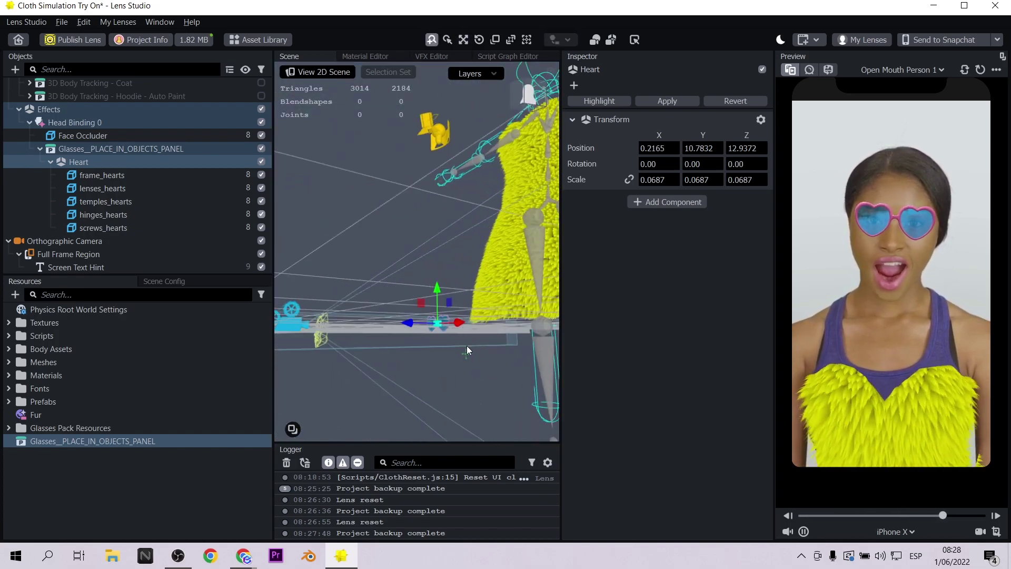
left_click_drag(438, 290, 899, 226)
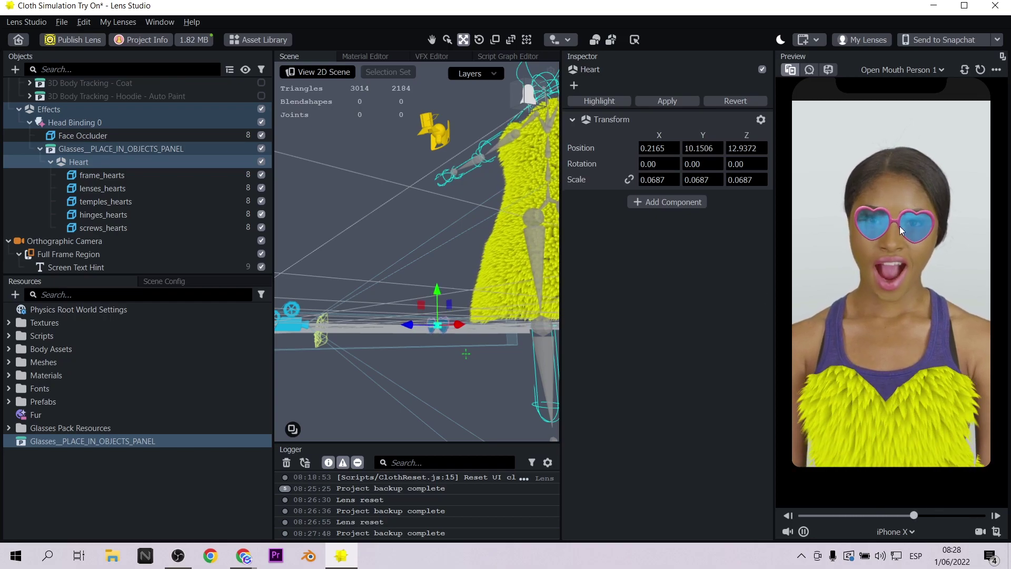
Check the lens on the try_on_preview_2 preview, and switch the preview to Idle Person 1.
left_click(907, 70)
scroll(952, 211, "up", 5)
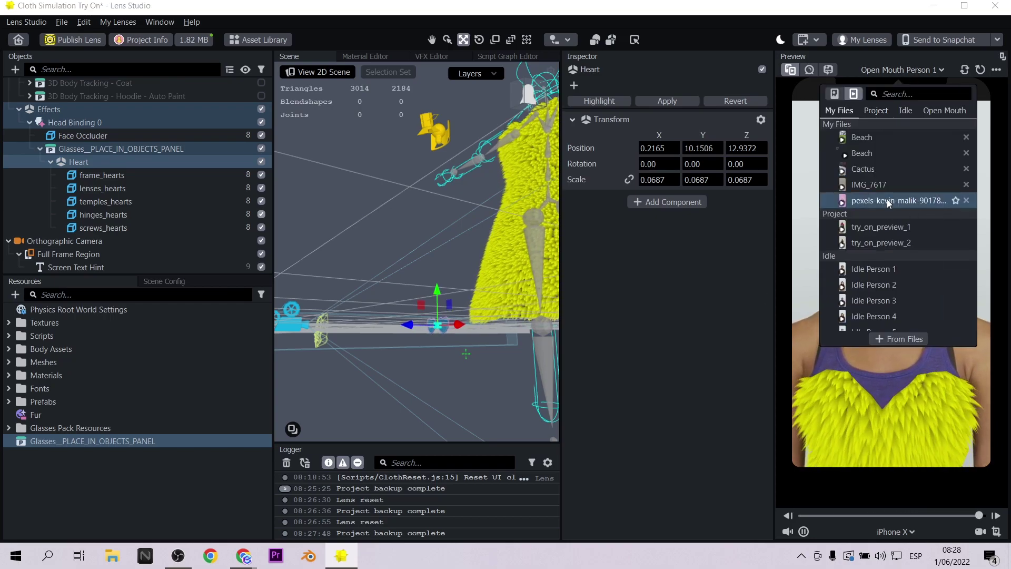
left_click(869, 242)
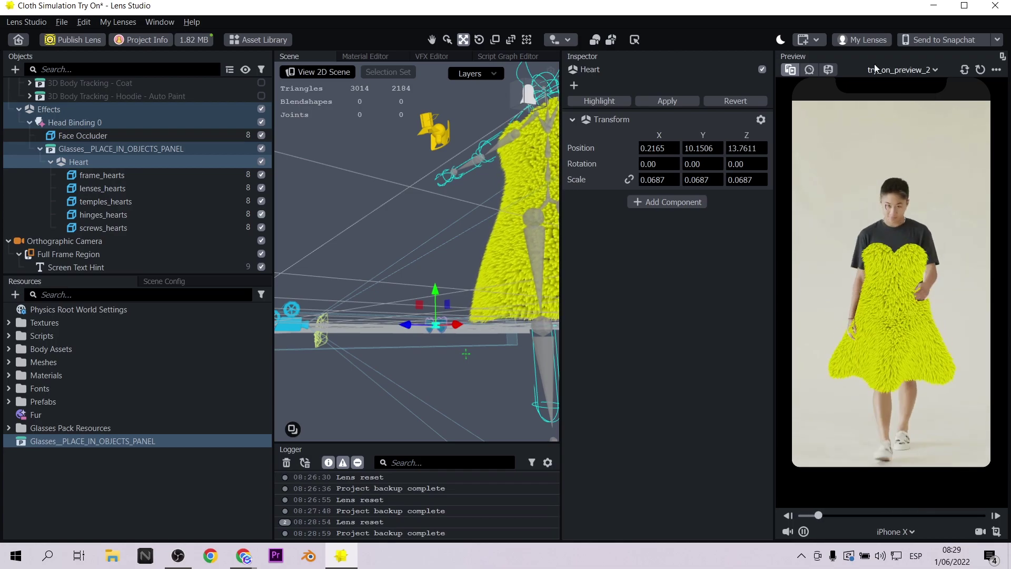
left_click(903, 70)
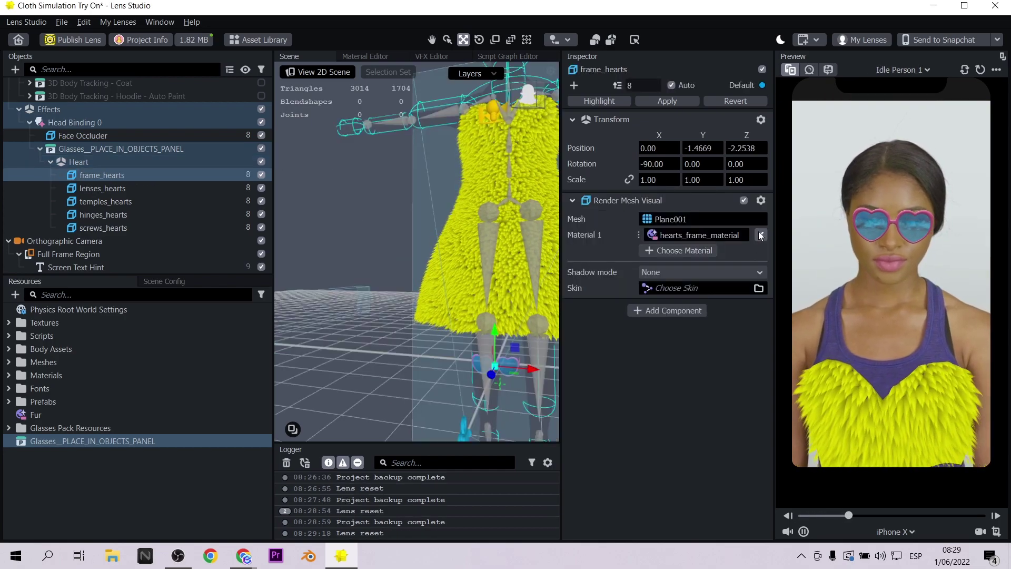
Replace the frame_hearts mesh's material with Fur.
left_click(760, 235)
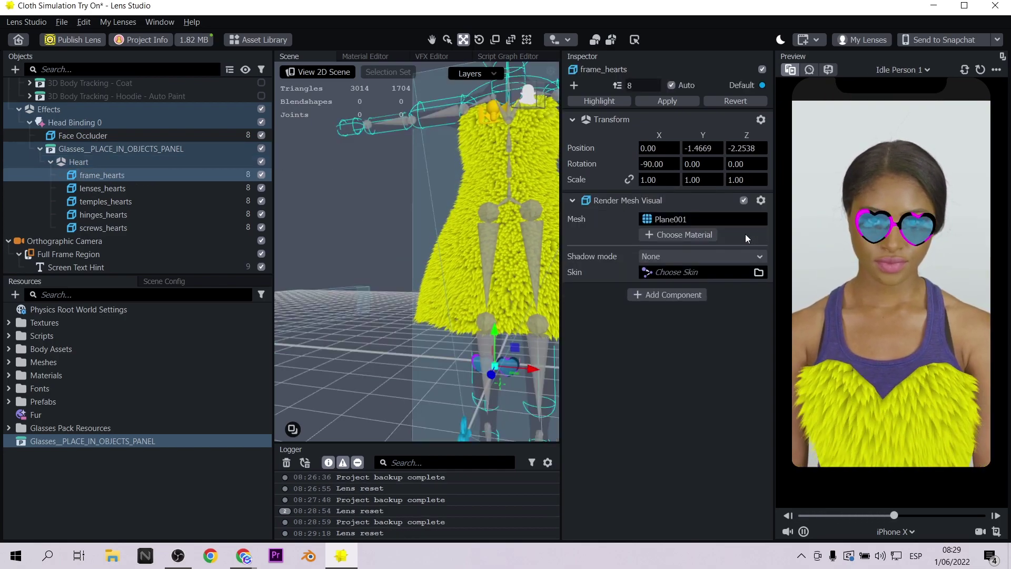
left_click(666, 235)
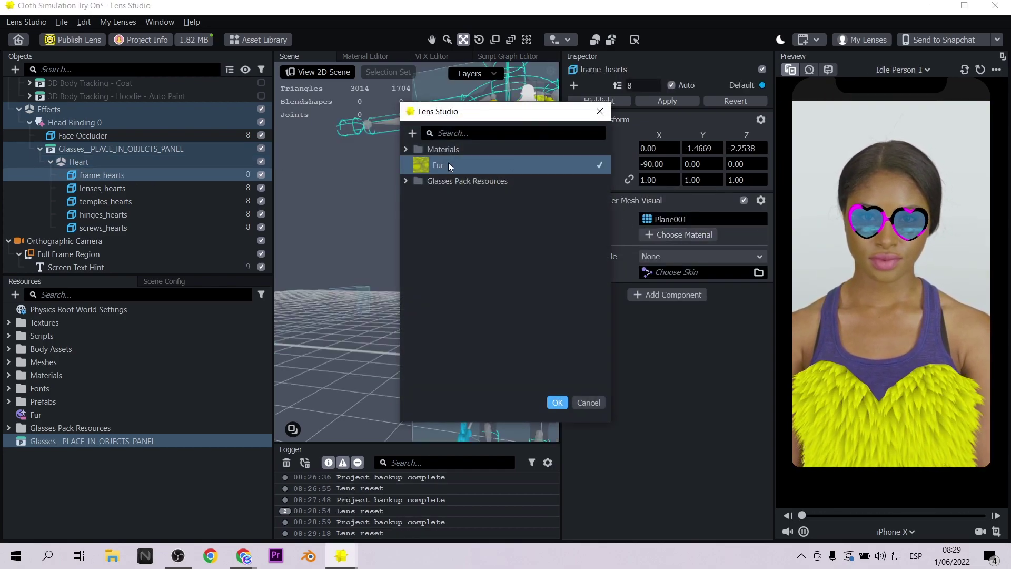
left_click(557, 402)
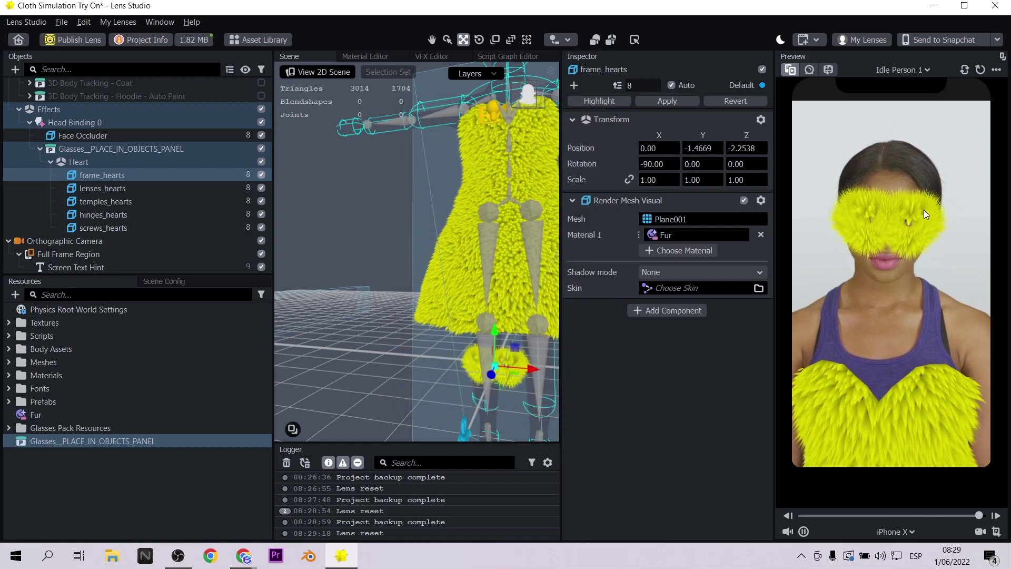
Duplicate the Fur material and assign the copy to frame_hearts in place of the original Fur.
left_click(100, 414)
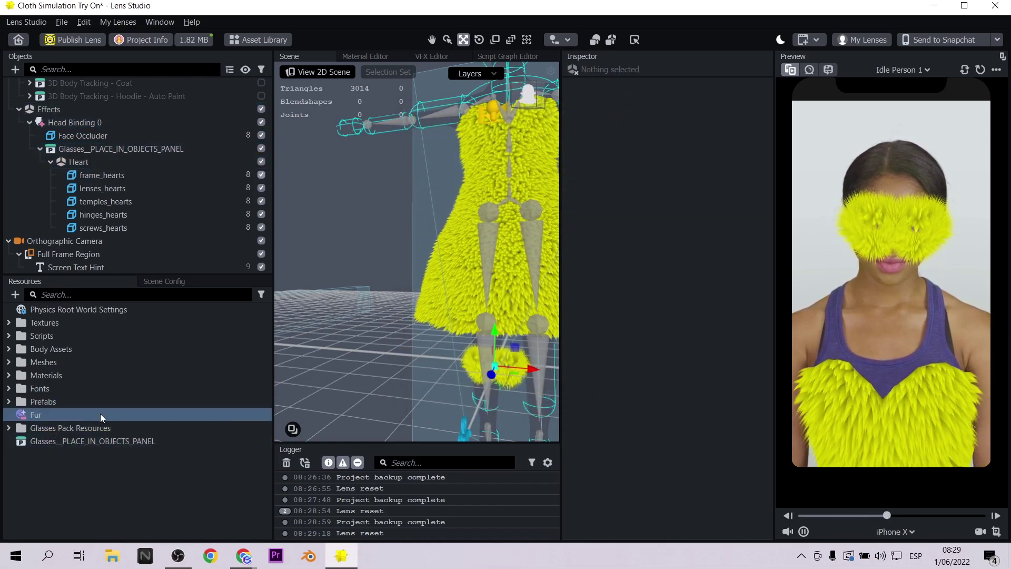
right_click(100, 414)
left_click(102, 427)
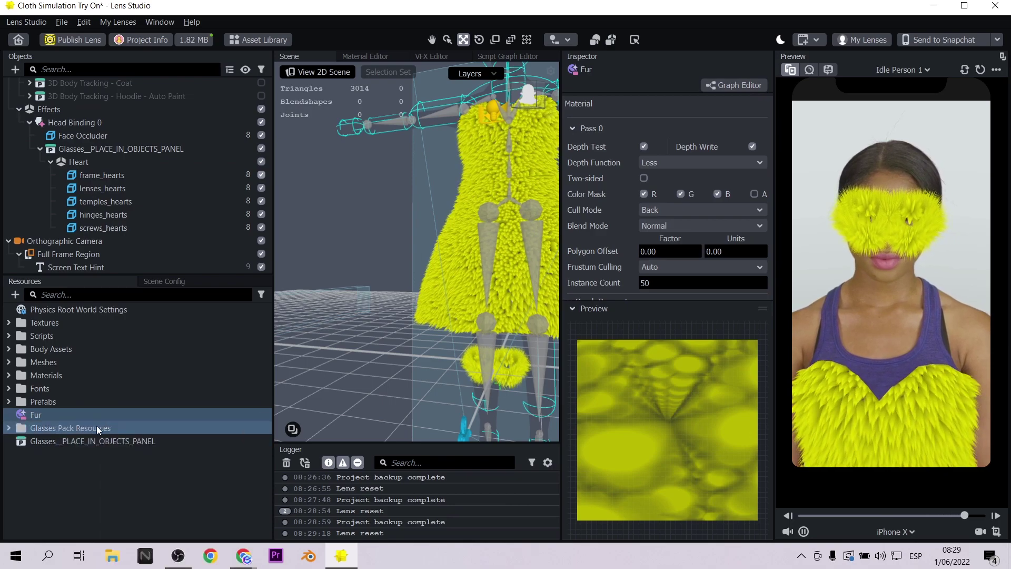
left_click(147, 177)
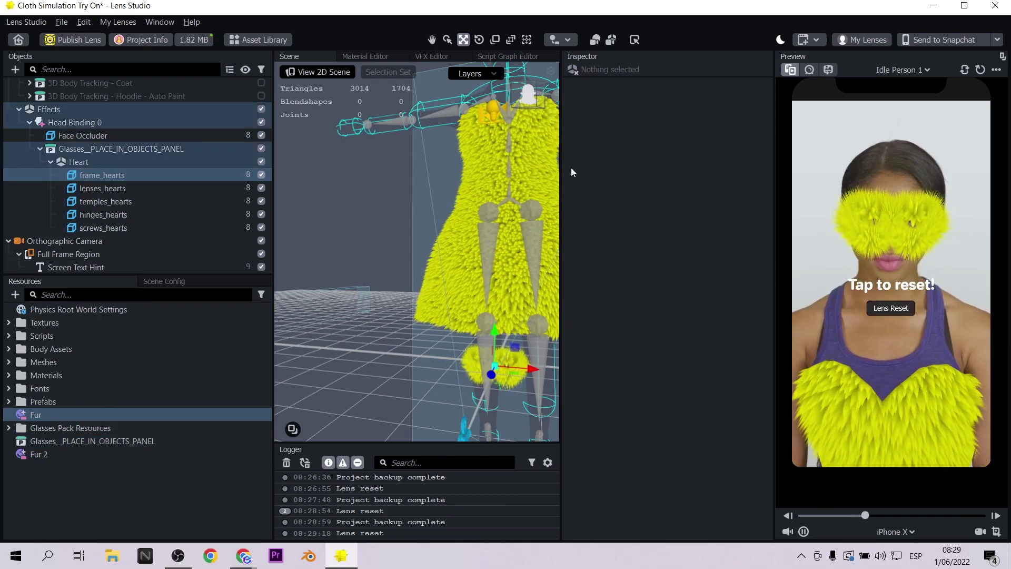
left_click(761, 235)
left_click(681, 234)
left_click(453, 197)
left_click(556, 402)
Set Fur 2's length to 0.17, comb 2.71, scale 0, tiling 58.34, wind speed 2.37 and offset 4.07, and preview the lens on try_on_preview_2.
scroll(669, 211, "down", 5)
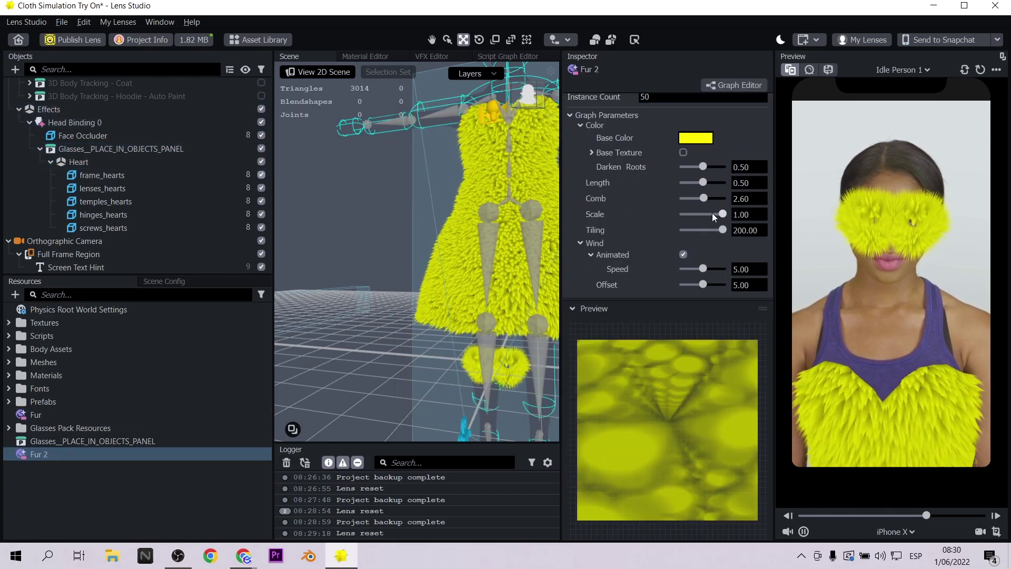
left_click_drag(717, 230, 694, 230)
mouse_move(704, 268)
left_mouse_down()
mouse_move(693, 269)
mouse_move(716, 271)
mouse_move(692, 268)
mouse_move(721, 284)
mouse_move(699, 285)
left_mouse_up()
left_click_drag(703, 198, 690, 182)
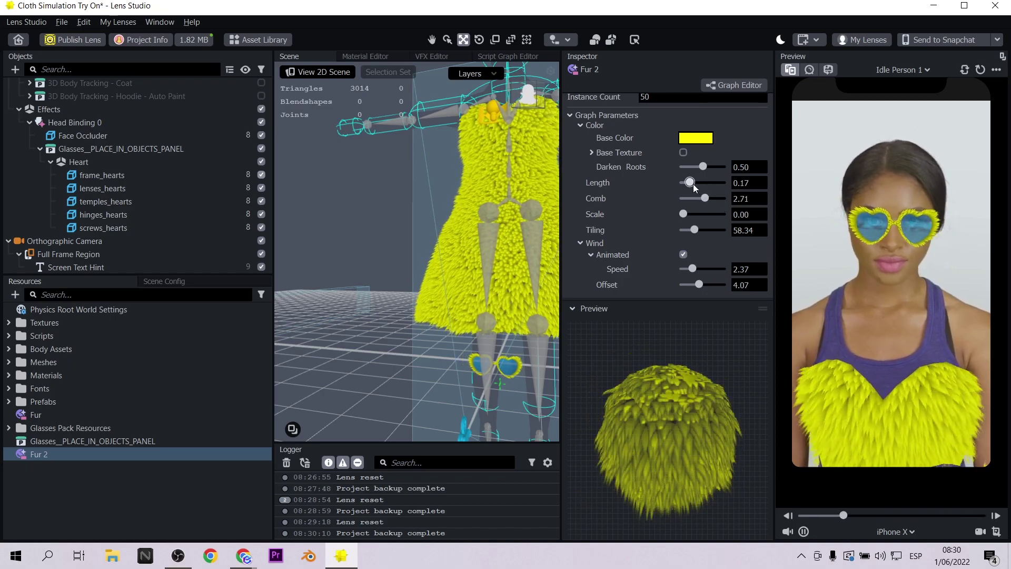
left_click(907, 71)
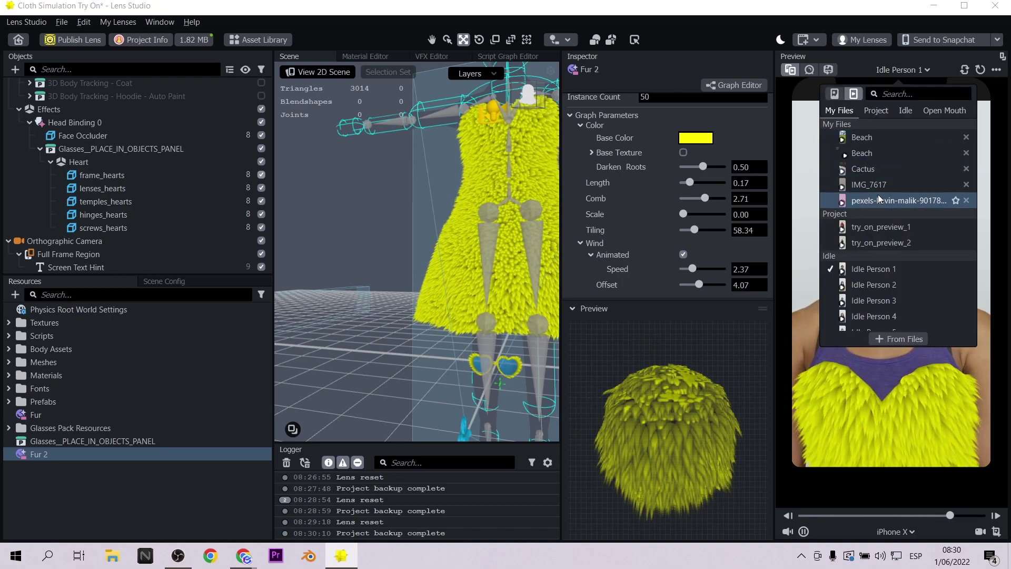
left_click(878, 242)
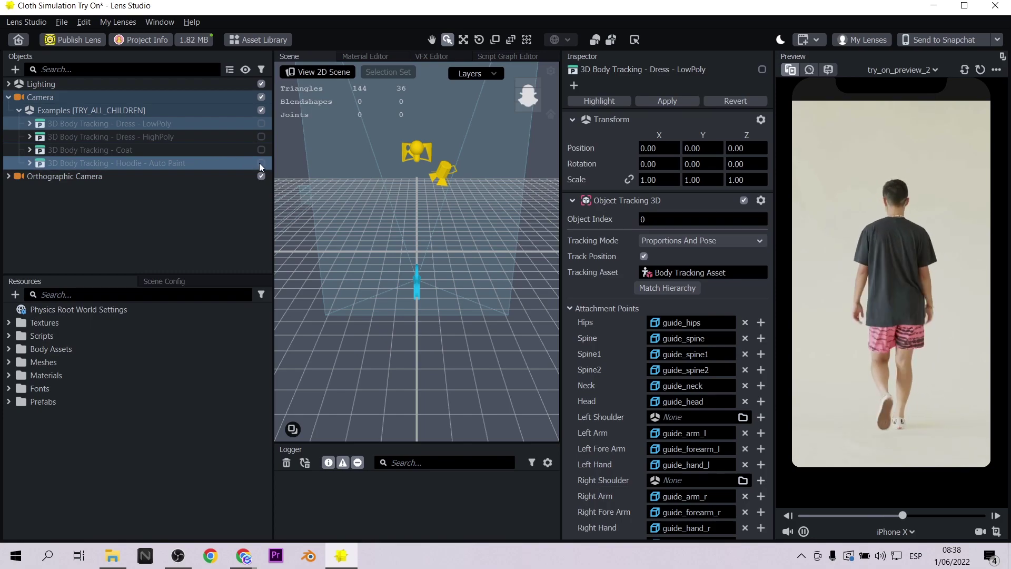
Enable the 3D Body Tracking - Hoodie - Auto Paint example, and look through its child objects to the cloth settings of Hoodie [EDIT_ME].
left_click(261, 164)
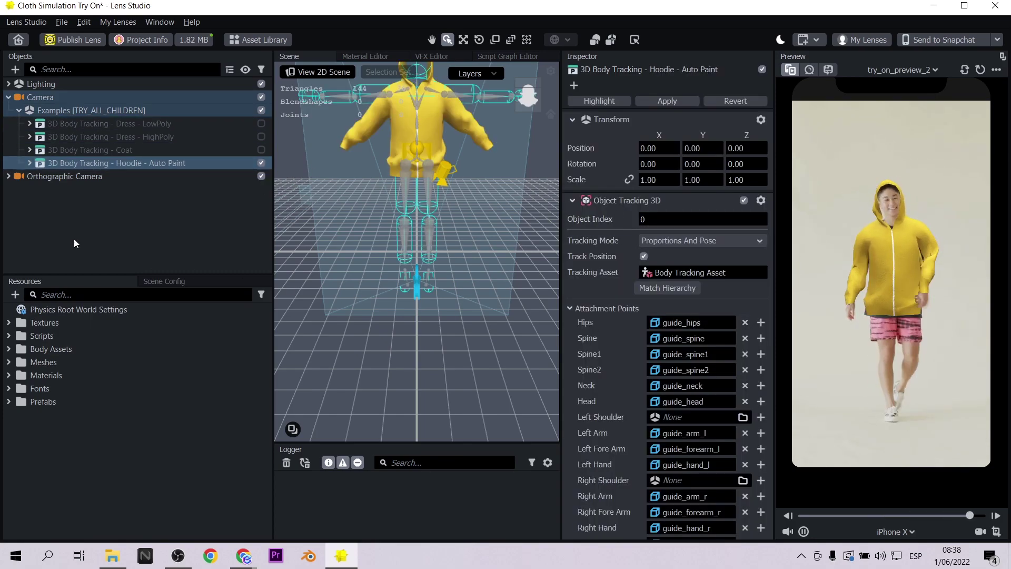
left_click(29, 162)
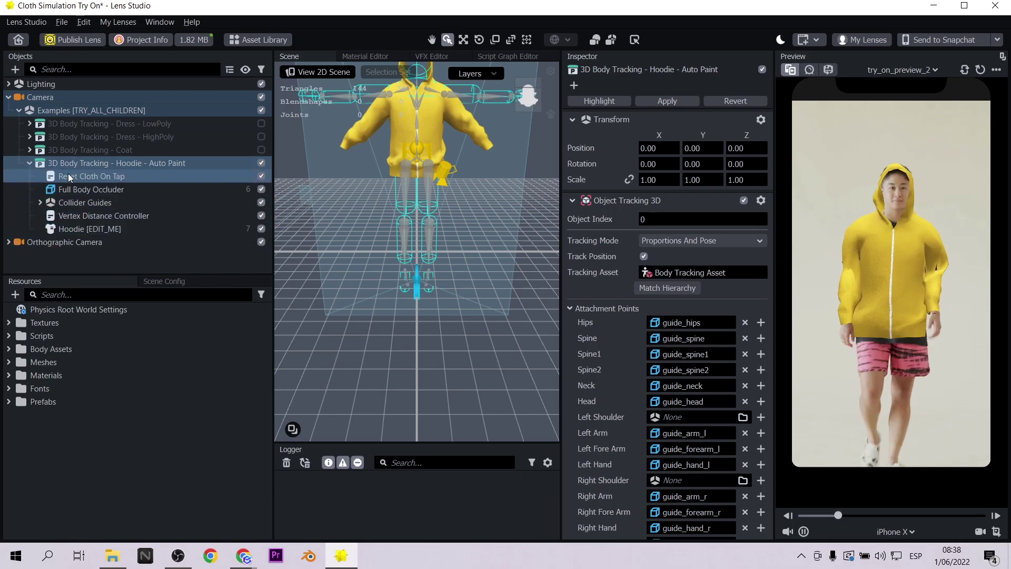
key("Down")
key("Down")
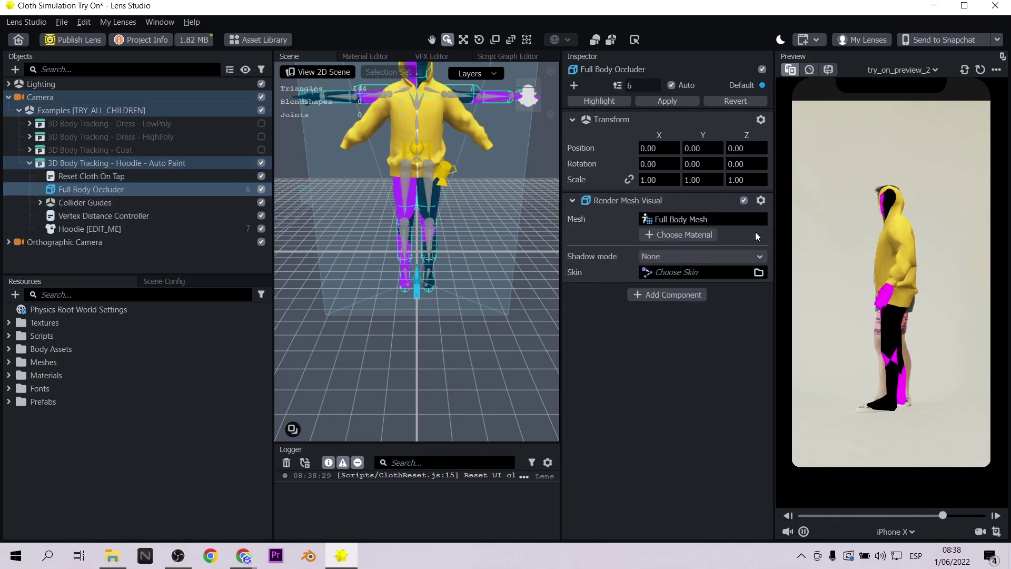
left_click(76, 214)
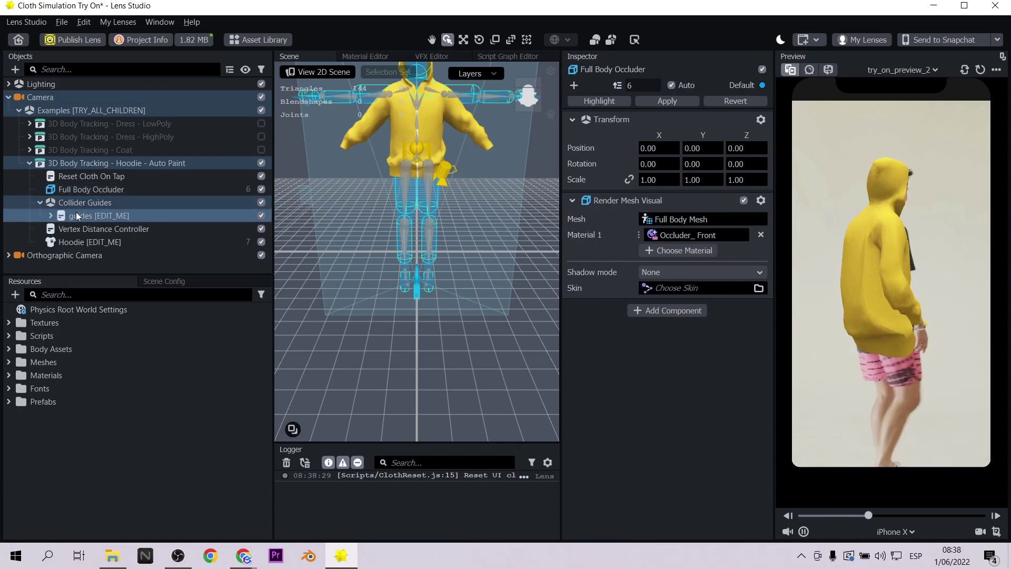
left_click(41, 203)
left_click(95, 216)
left_click(100, 229)
scroll(700, 330, "down", 3)
scroll(688, 380, "up", 3)
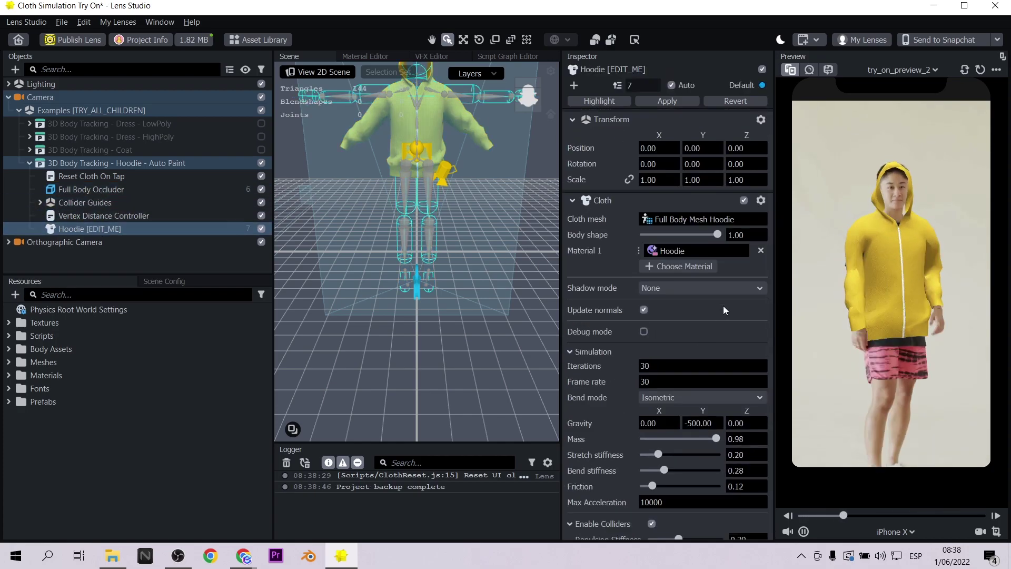
Remove the material from the Hoodie [EDIT_ME] cloth object, and locate the Hoodie material by searching the resources for "ho".
left_click(761, 250)
left_click(67, 294)
type("ho")
left_click(46, 441)
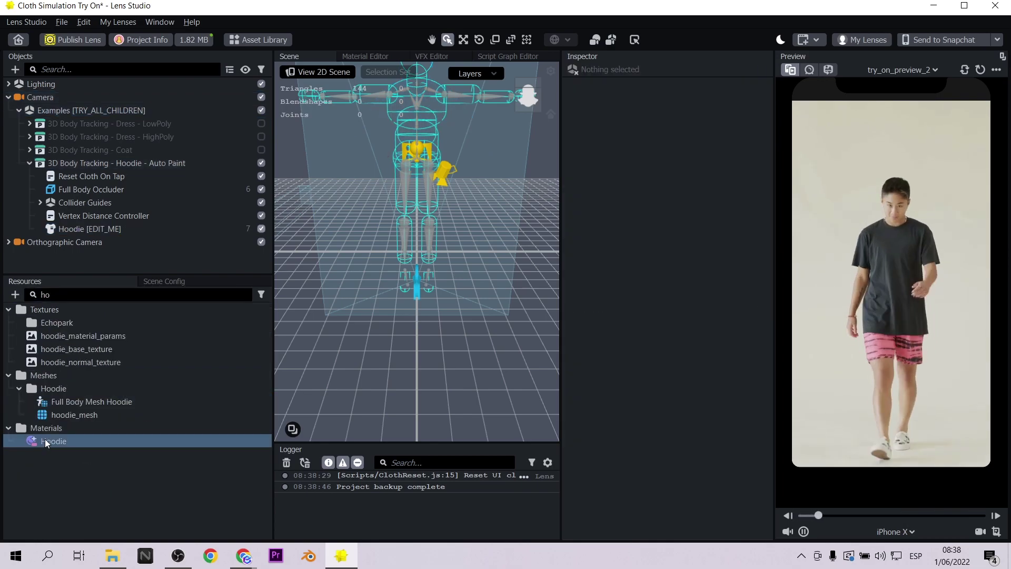
left_click(103, 229)
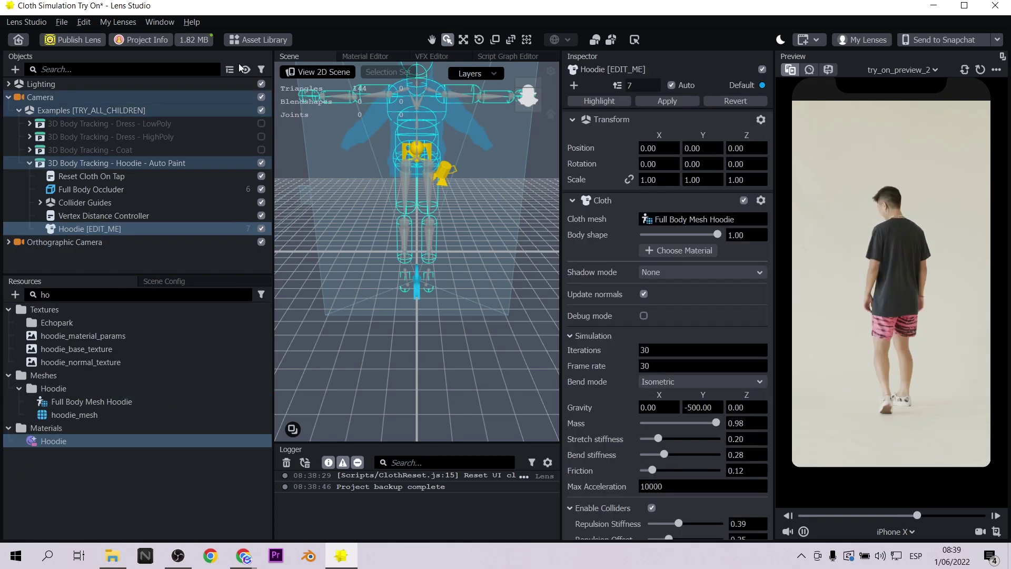
Import the Denim Fabric Material from the Asset Library's Materials category.
left_click(243, 46)
left_click(223, 180)
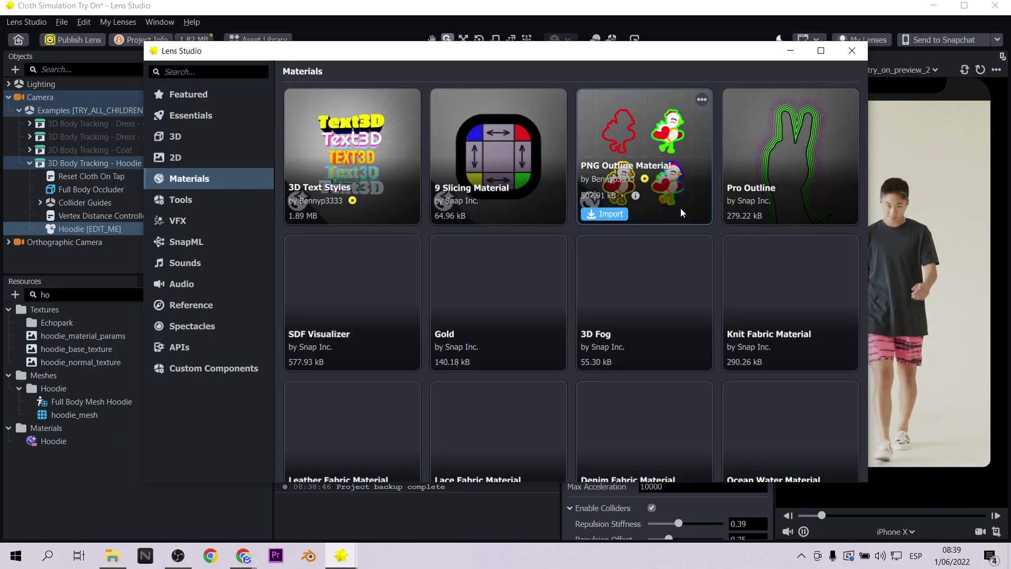
scroll(571, 261, "down", 3)
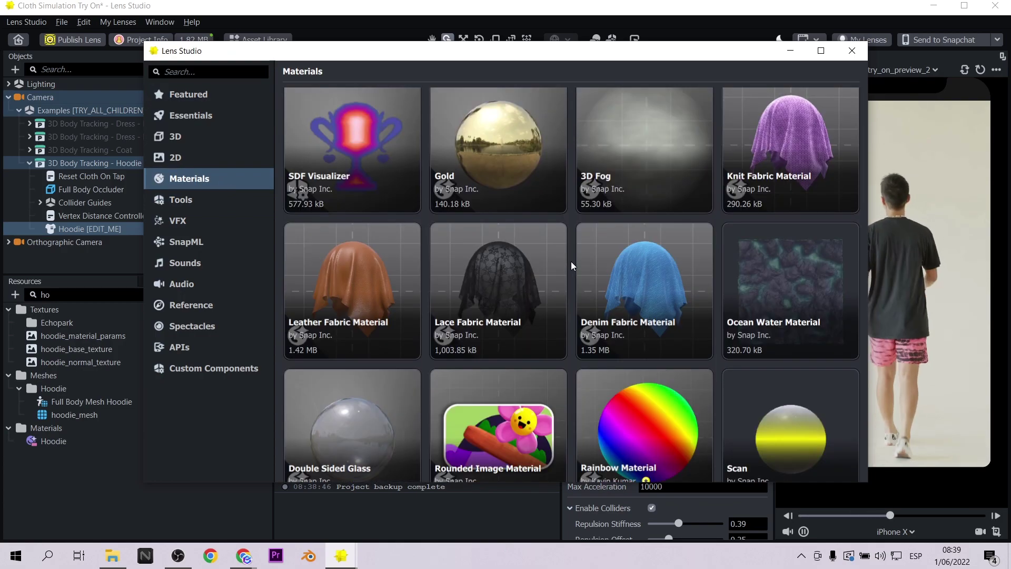
scroll(571, 262, "down", 1)
left_click(600, 308)
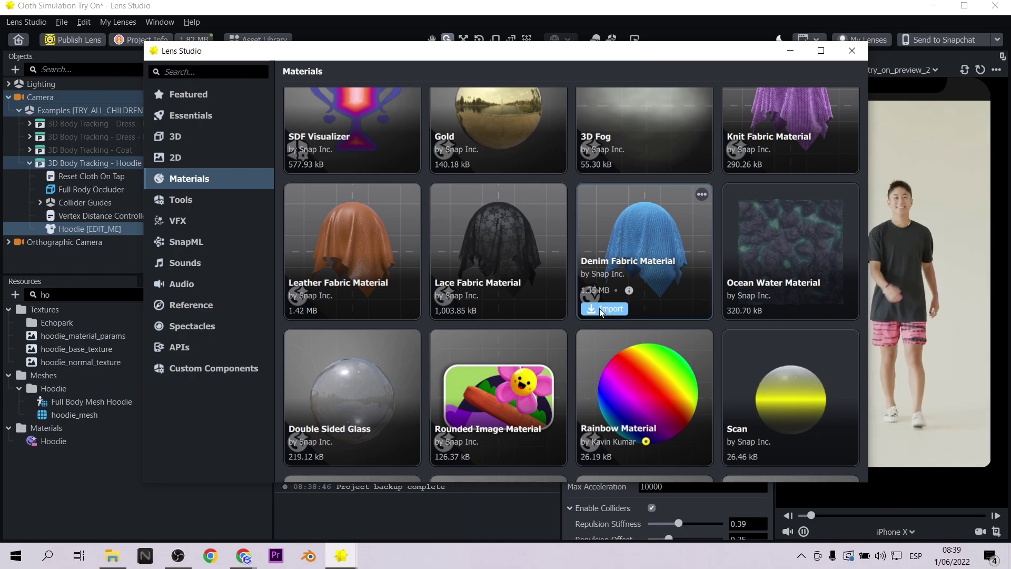
left_click(852, 50)
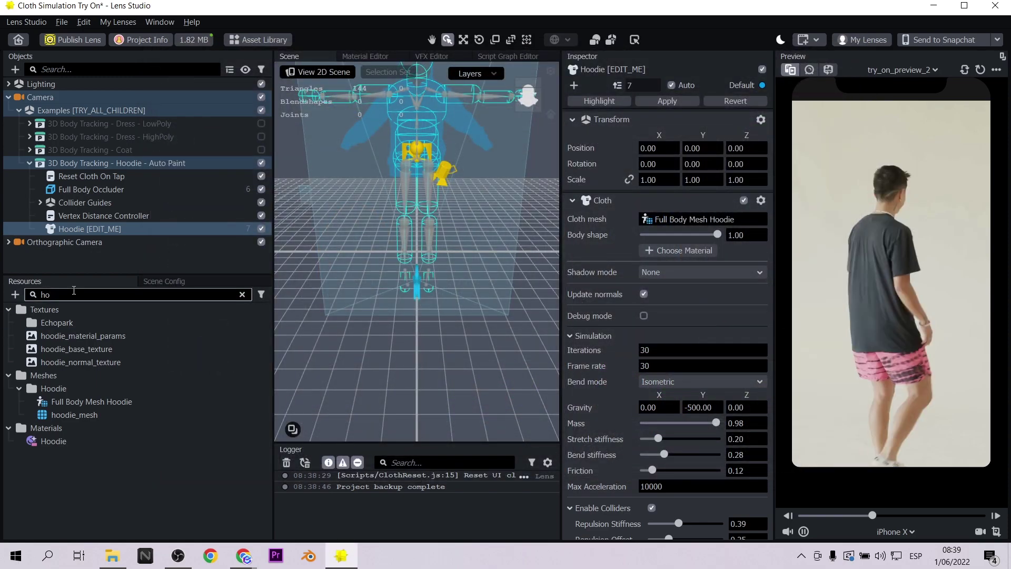
Clear the resources search and assign the Denim_Fabric material to the Hoodie [EDIT_ME] cloth object.
key("BackSpace")
key("BackSpace")
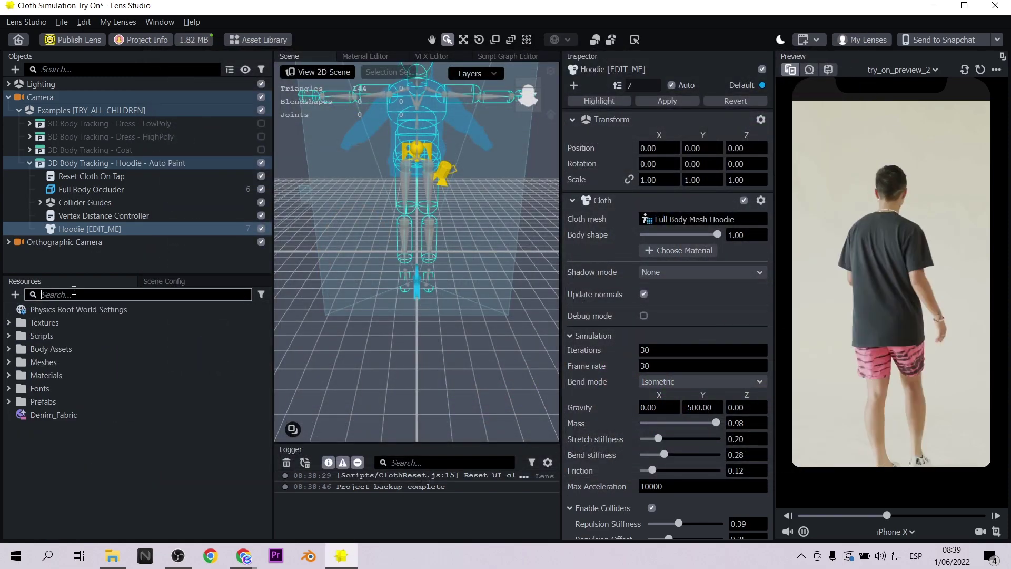
left_click(692, 250)
left_click(452, 163)
left_click(558, 400)
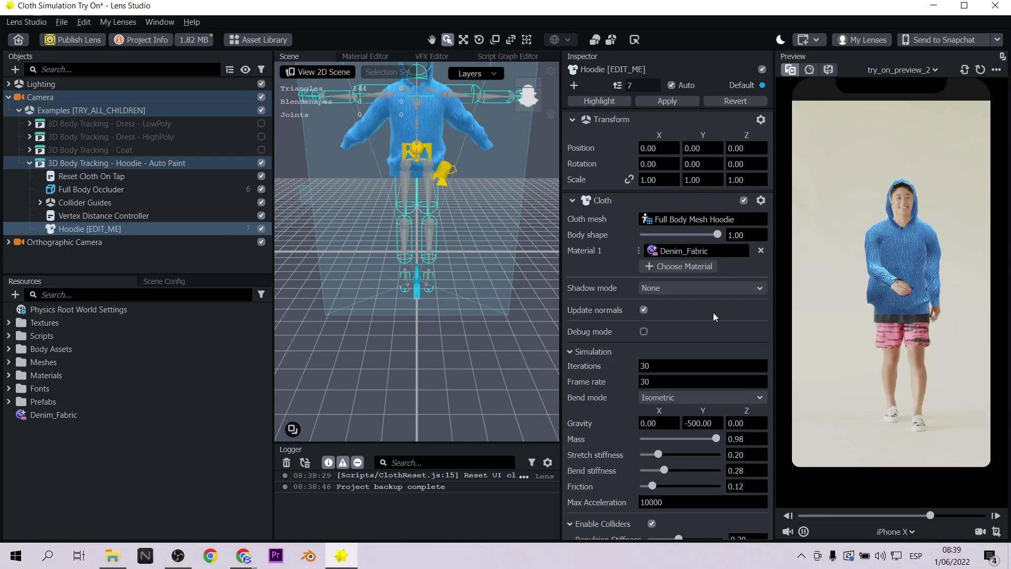
left_click(804, 535)
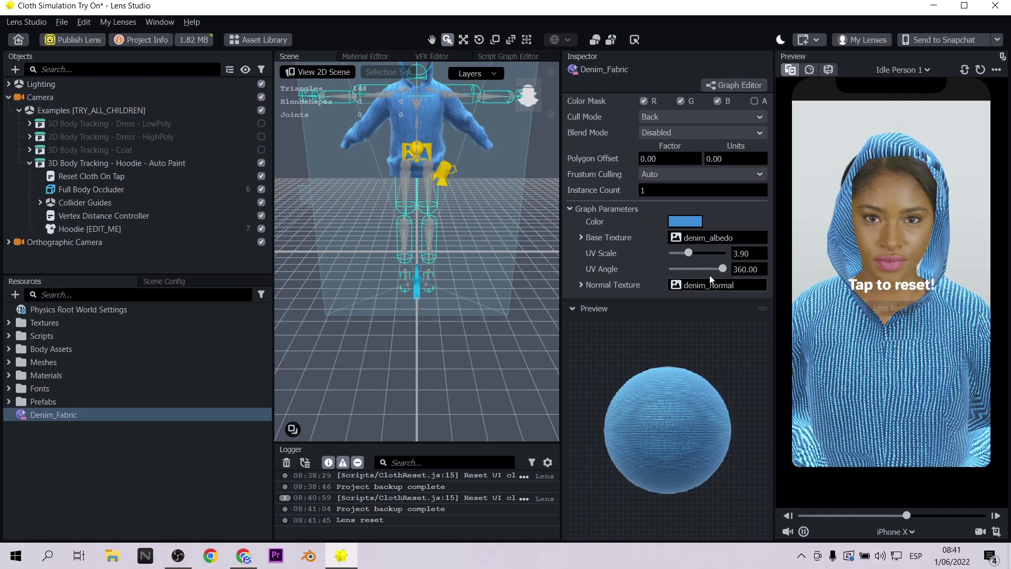
Adjust the Denim_Fabric material's texture mapping to a UV Scale of 4.20 and a UV Angle of 0.00.
mouse_move(710, 273)
left_mouse_down()
mouse_move(670, 268)
mouse_move(723, 271)
mouse_move(706, 269)
left_mouse_up()
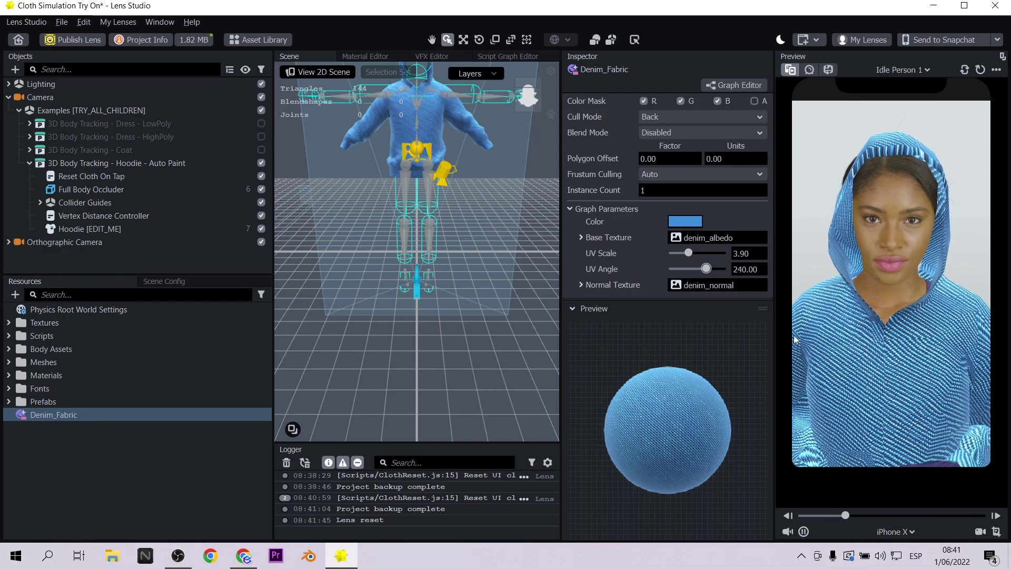
left_click(718, 253)
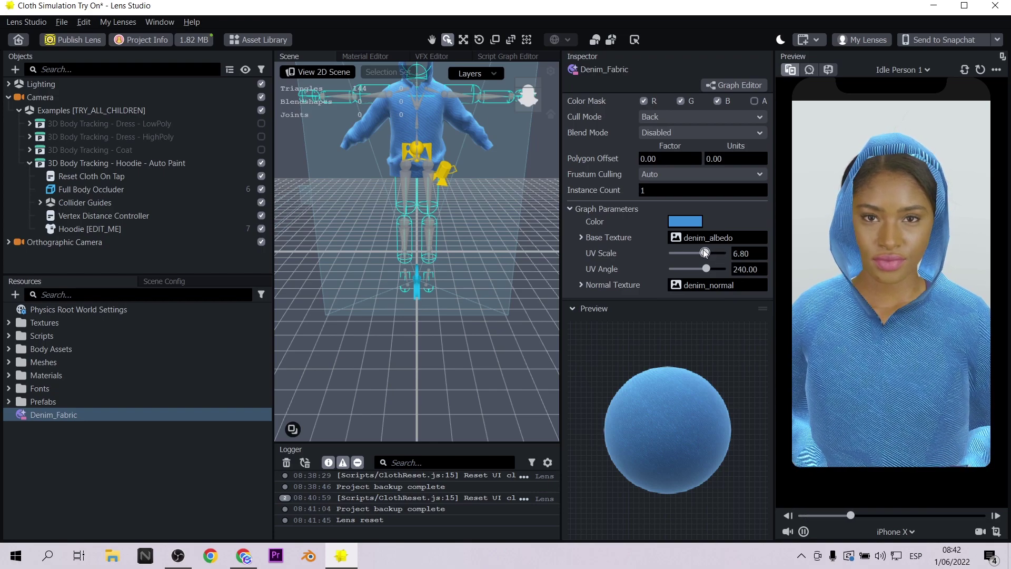
left_click_drag(686, 254, 667, 257)
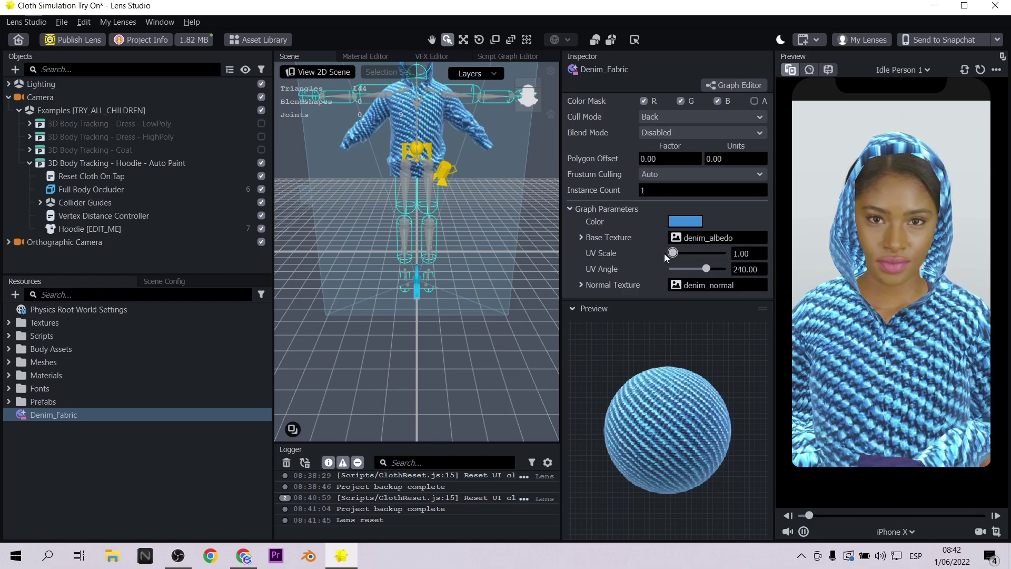
left_click_drag(681, 251, 661, 267)
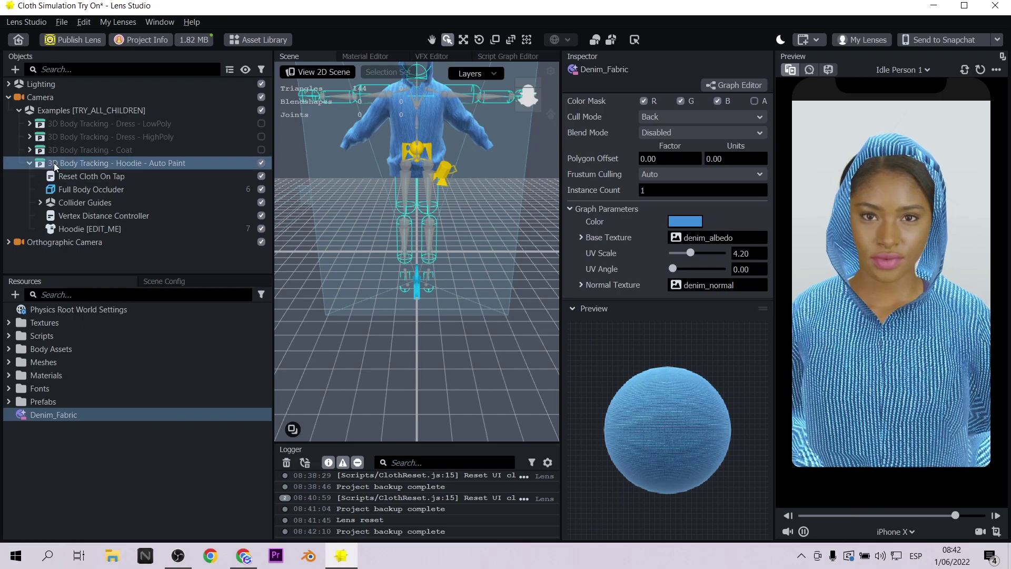
Collapse the Examples group and add a Head Binding object under the Camera.
left_click(19, 110)
left_click(23, 99)
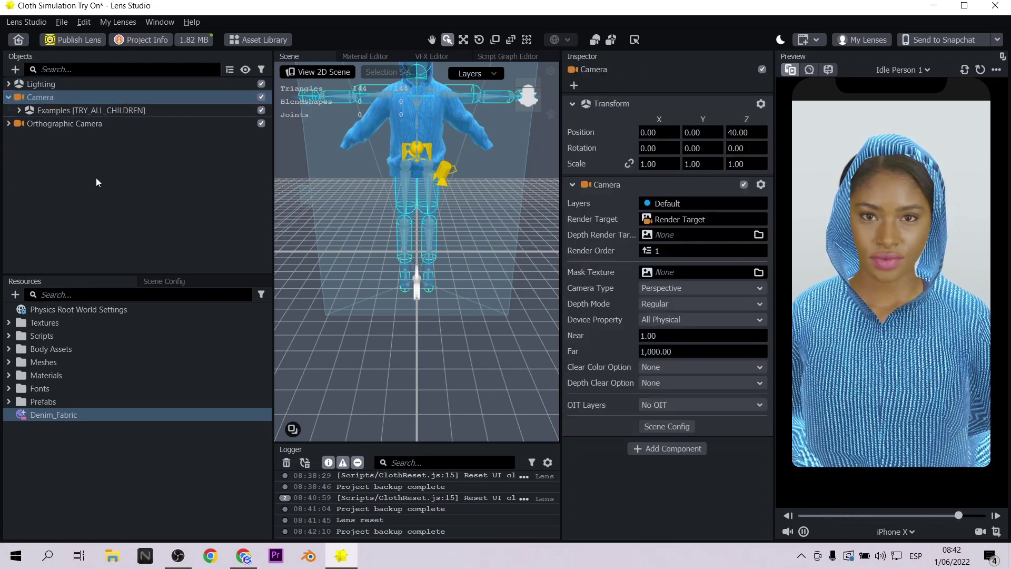
left_click(15, 69)
type("bi")
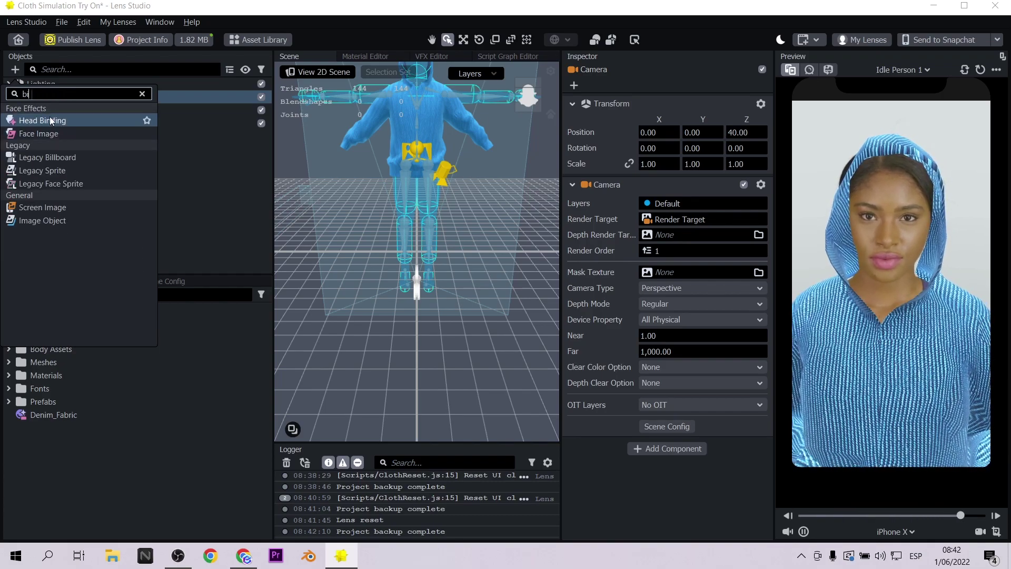
left_click(50, 120)
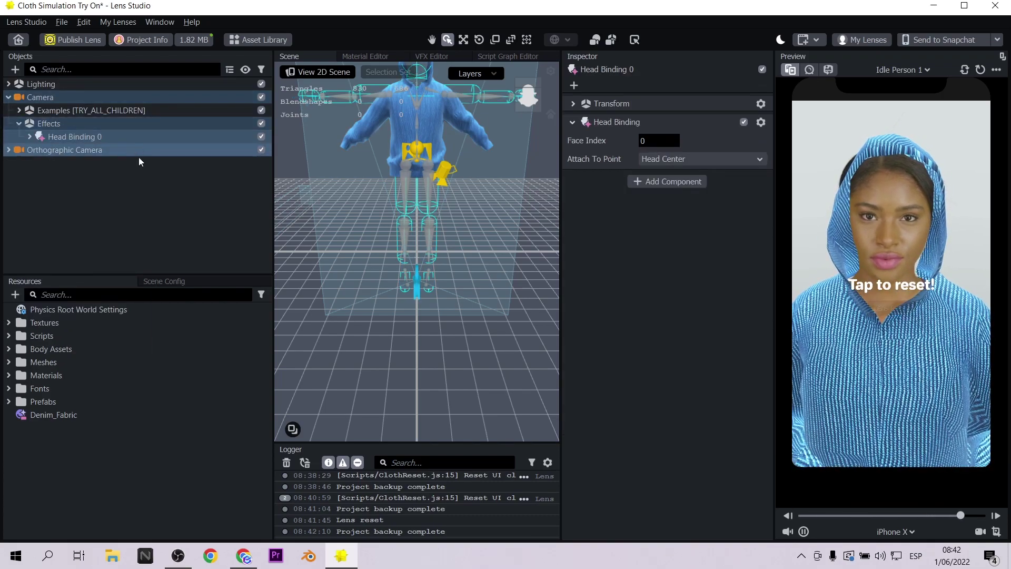
Import the glasses pack from the Asset Library and place its Glasses__PLACE_IN_OBJECTS_PANEL prefab under Head Binding 0.
left_click(259, 40)
scroll(570, 267, "down", 10)
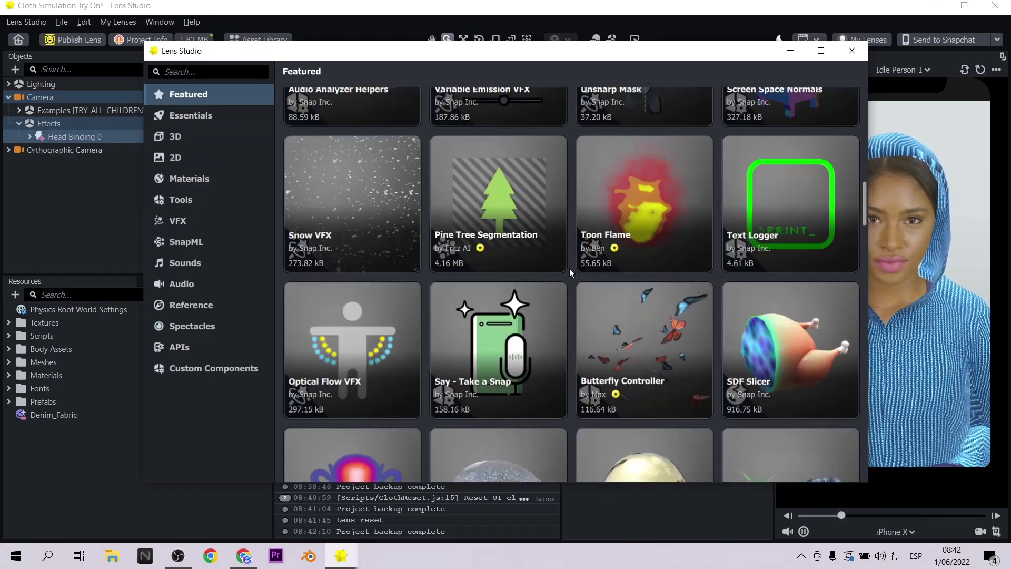
scroll(571, 283, "up", 12)
left_click(599, 315)
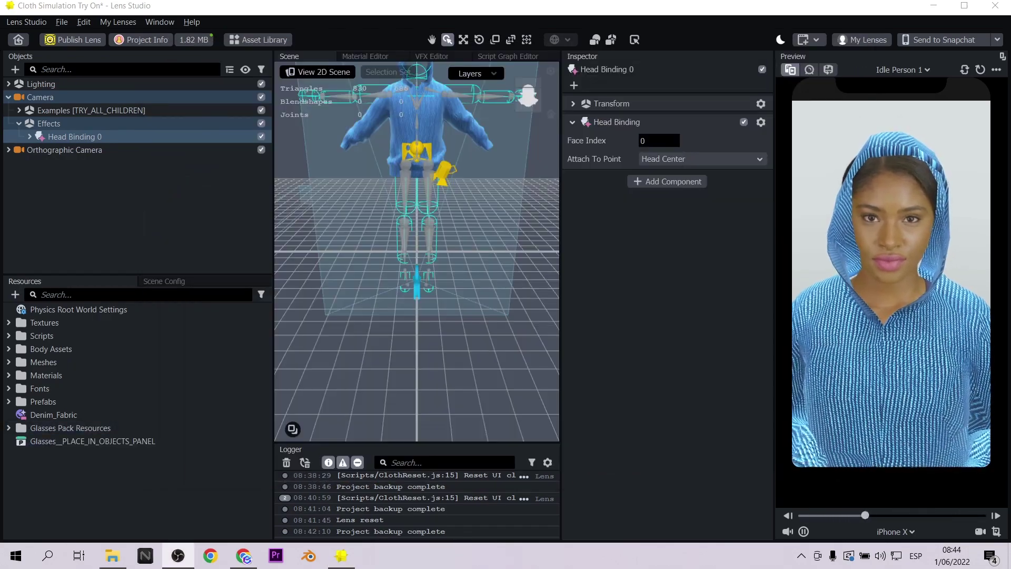
left_click_drag(58, 441, 68, 137)
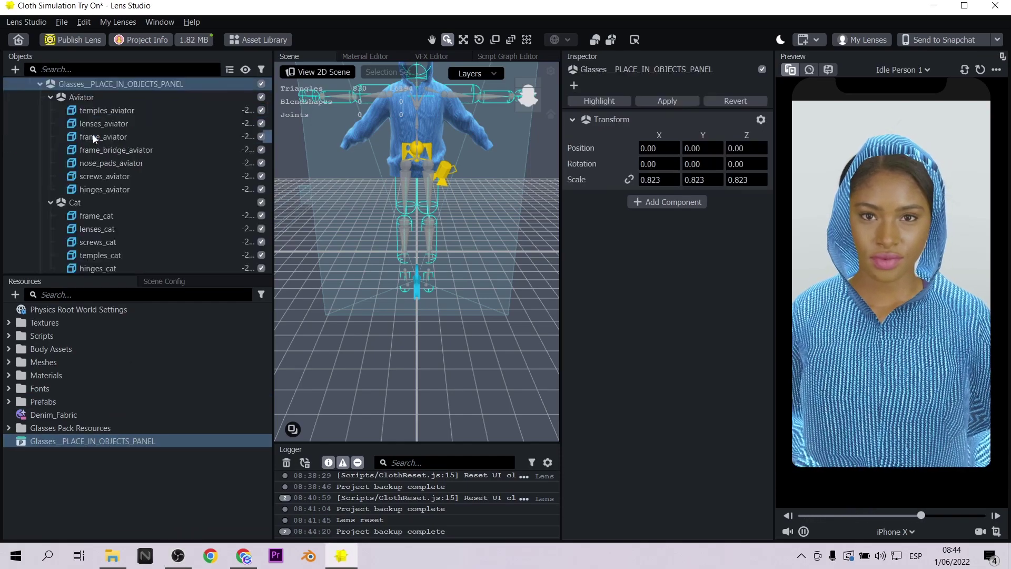
Delete the other glasses models, including Cat and Heart, from the glasses prefab, keeping only Aviator.
left_click(116, 98)
left_click(105, 203)
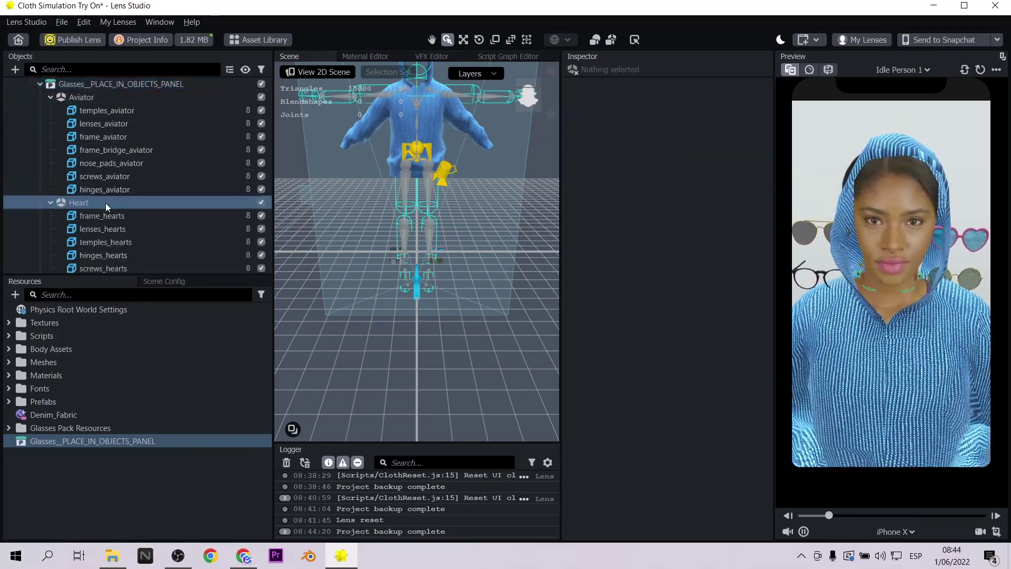
key("Delete")
key("Delete")
Move the Aviator glasses to about X -0.04, Y 9.75, Z 12.19 over the eyes, and adjust their scale and depth to fit the face.
left_click(123, 163)
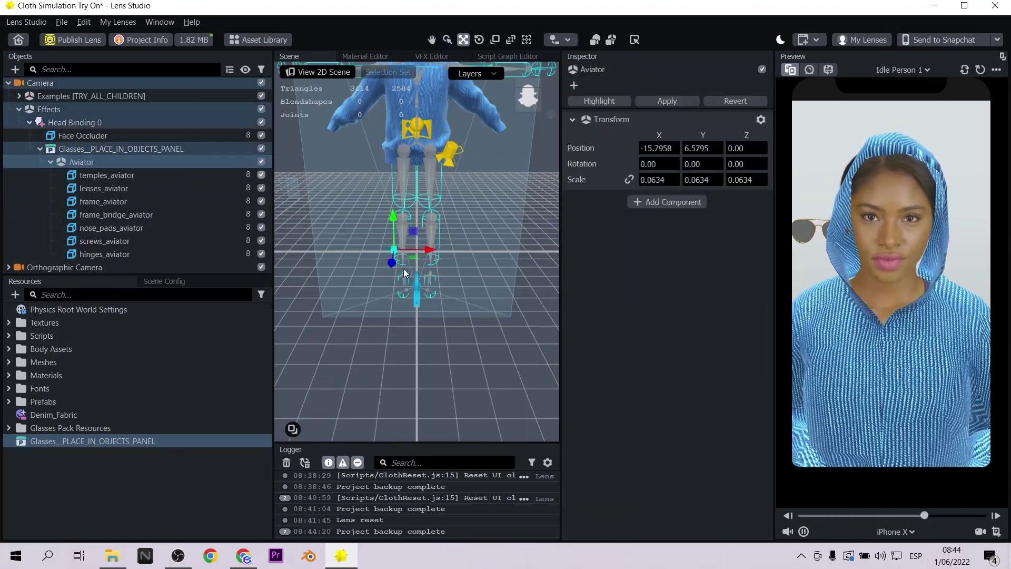
left_click_drag(417, 273, 450, 251)
scroll(476, 308, "up", 3)
left_click_drag(476, 308, 436, 265, "alt")
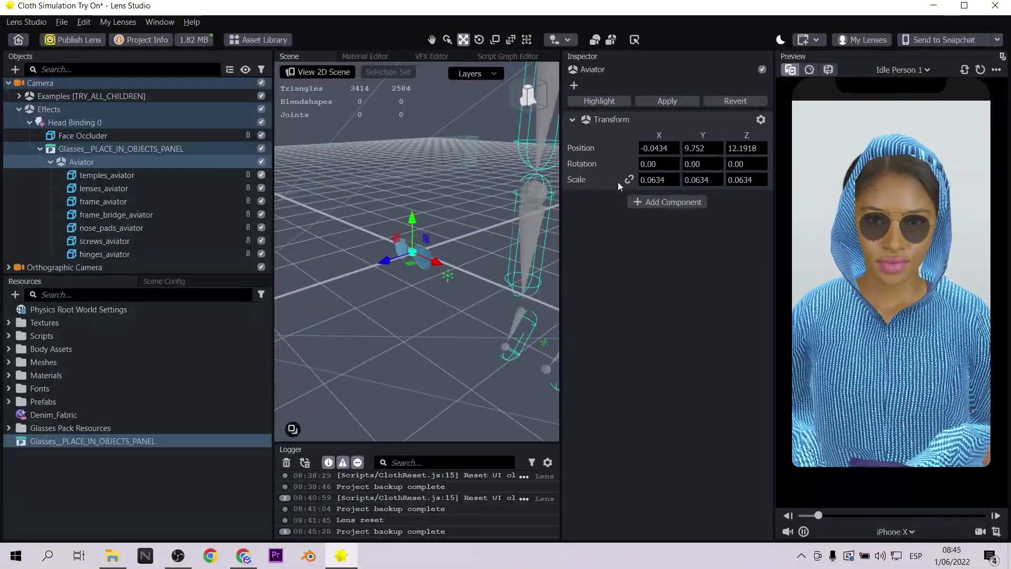
double_click(677, 179)
left_click_drag(385, 261, 391, 263)
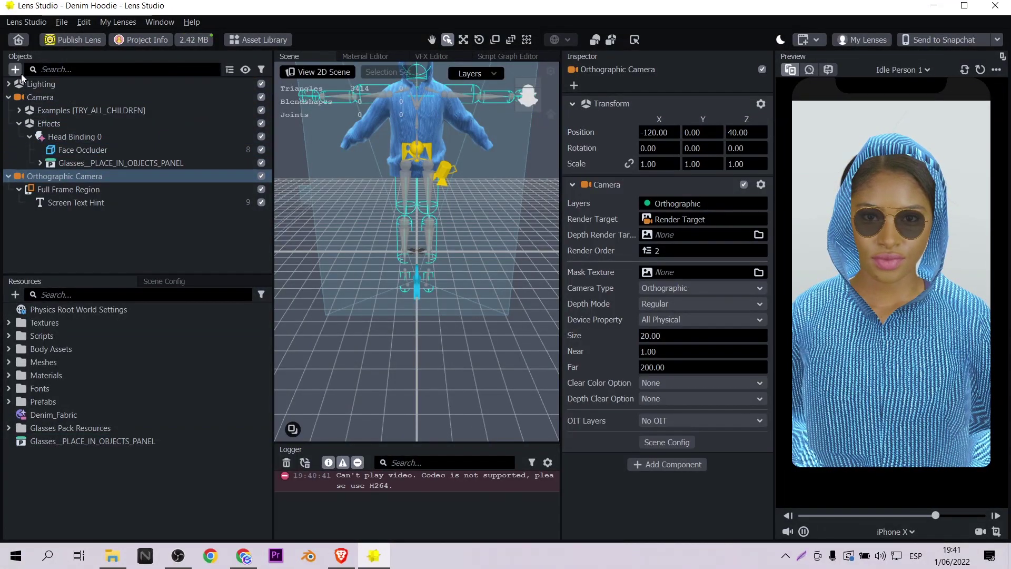
Add a Screen Image object under the Orthographic Camera.
left_click(19, 70)
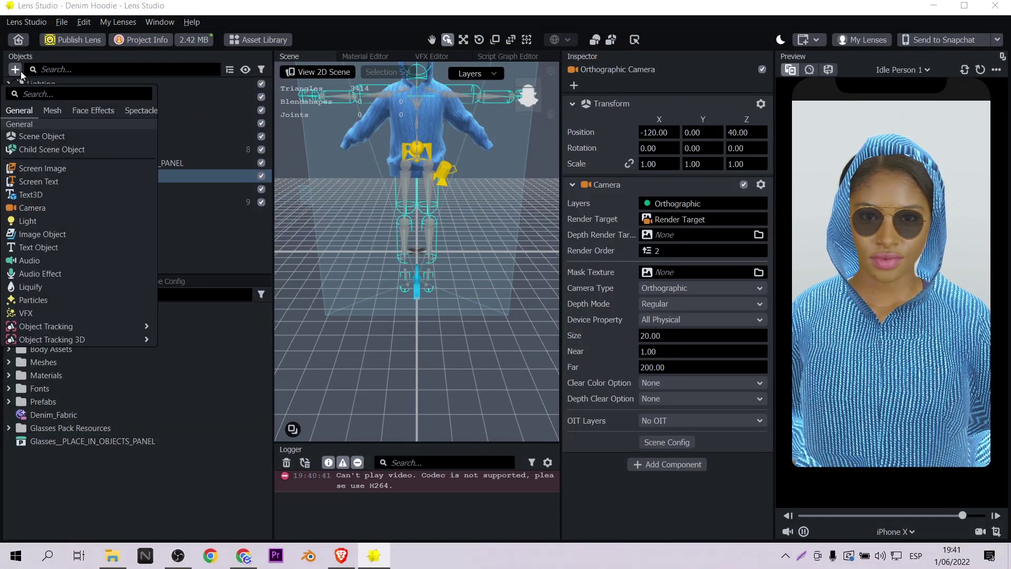
type("screen")
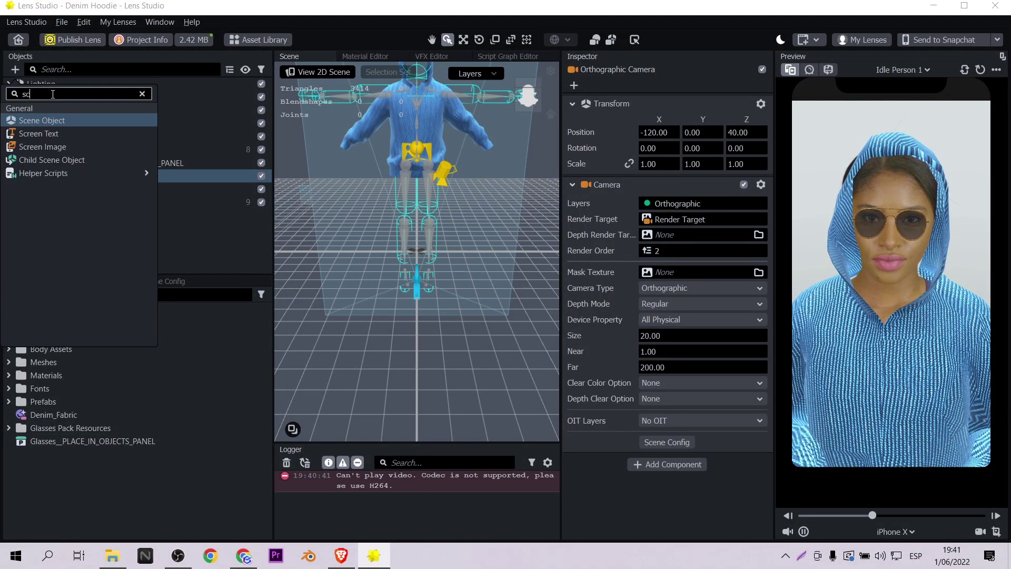
key("Escape")
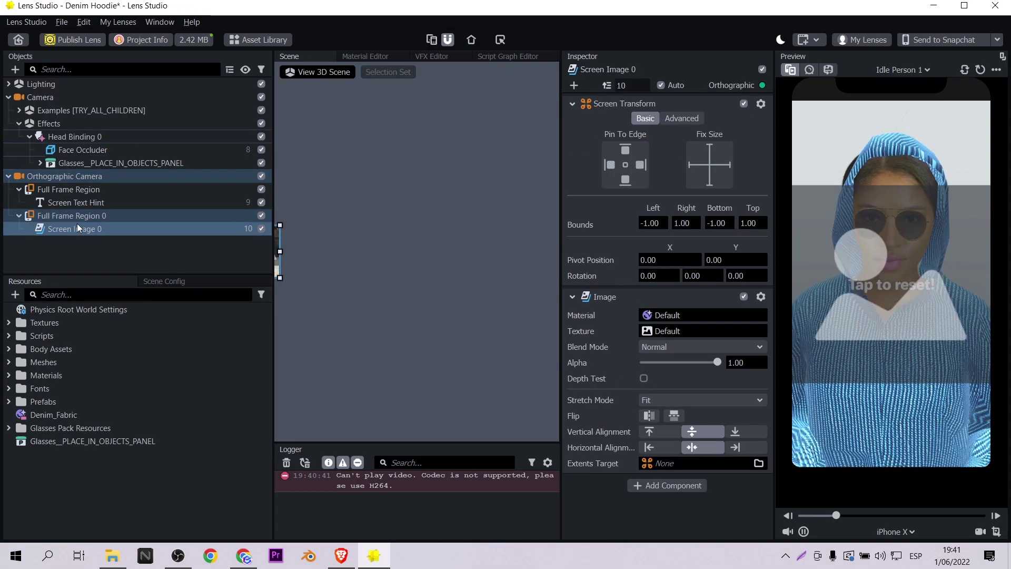
Move Screen Image 0 into the original Full Frame Region above the text hint, and delete the emptied Full Frame Region 0.
left_click(80, 218)
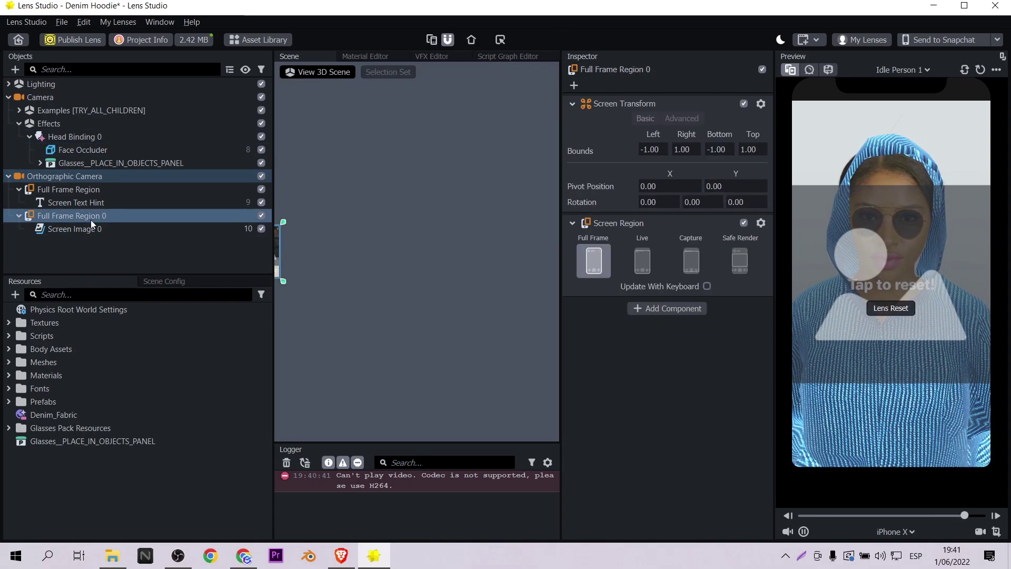
left_click_drag(75, 229, 59, 200)
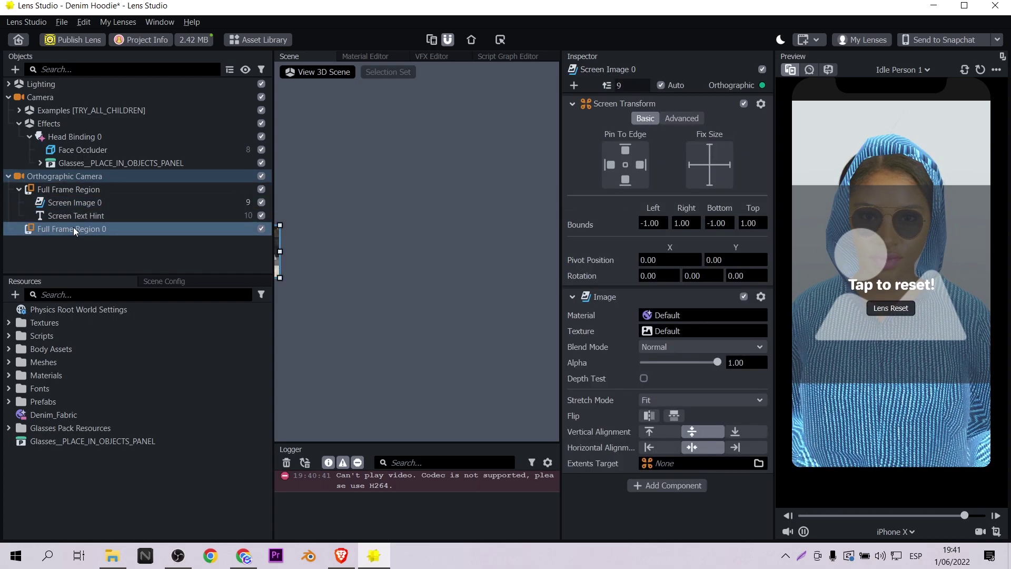
key("Delete")
Disable the Screen Text Hint object and clear the Logger messages.
left_click(261, 216)
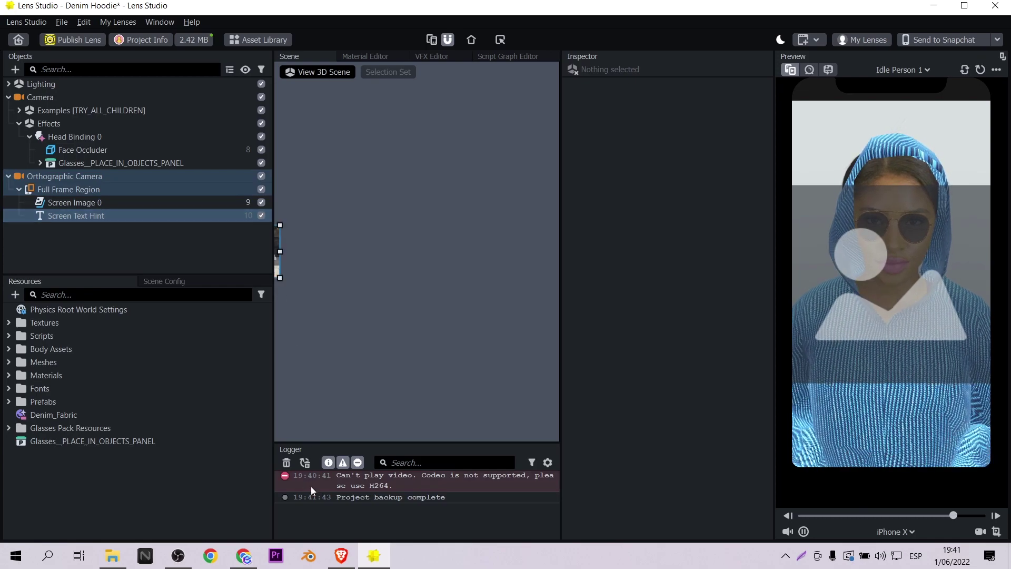
left_click(286, 462)
left_click(261, 216)
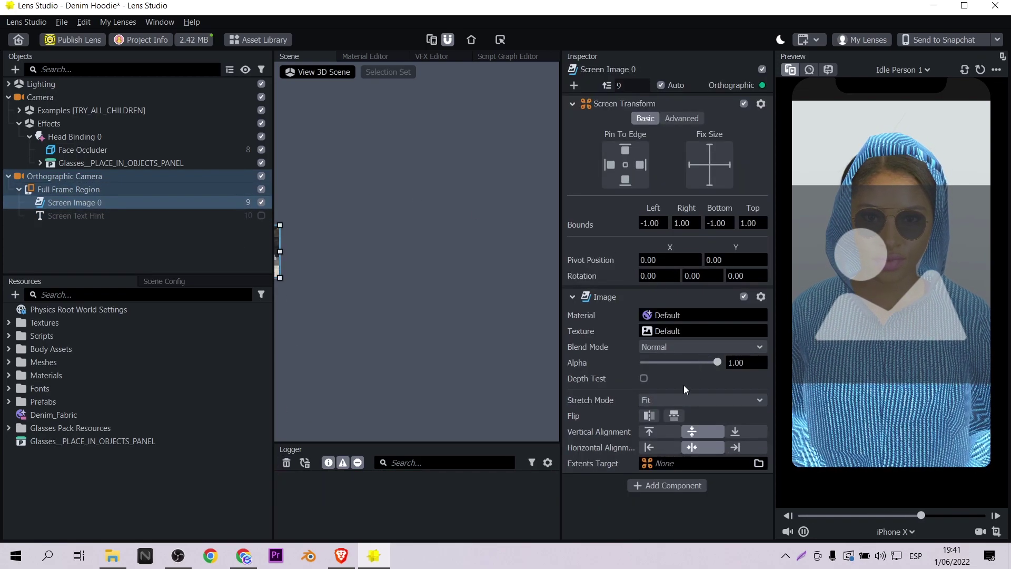
Set Screen Image 0's Stretch Mode to Stretch and assign it a newly created Unlit material.
left_click(679, 400)
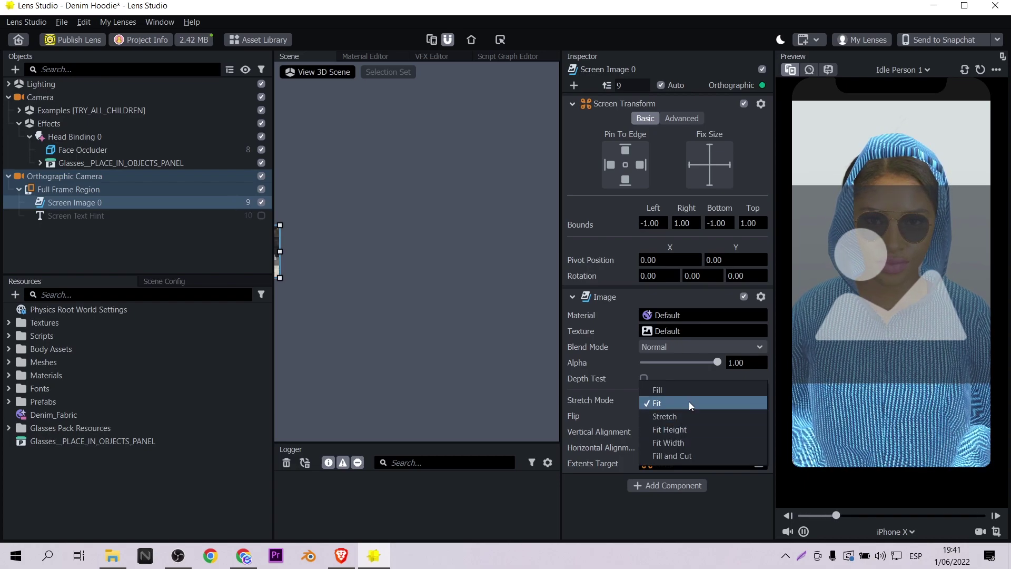
left_click(689, 412)
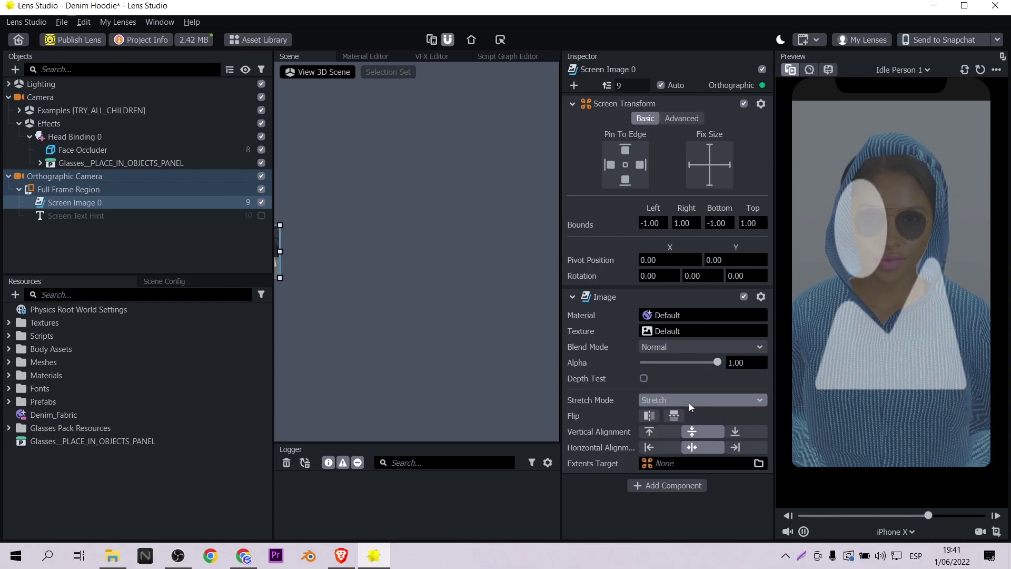
left_click(672, 315)
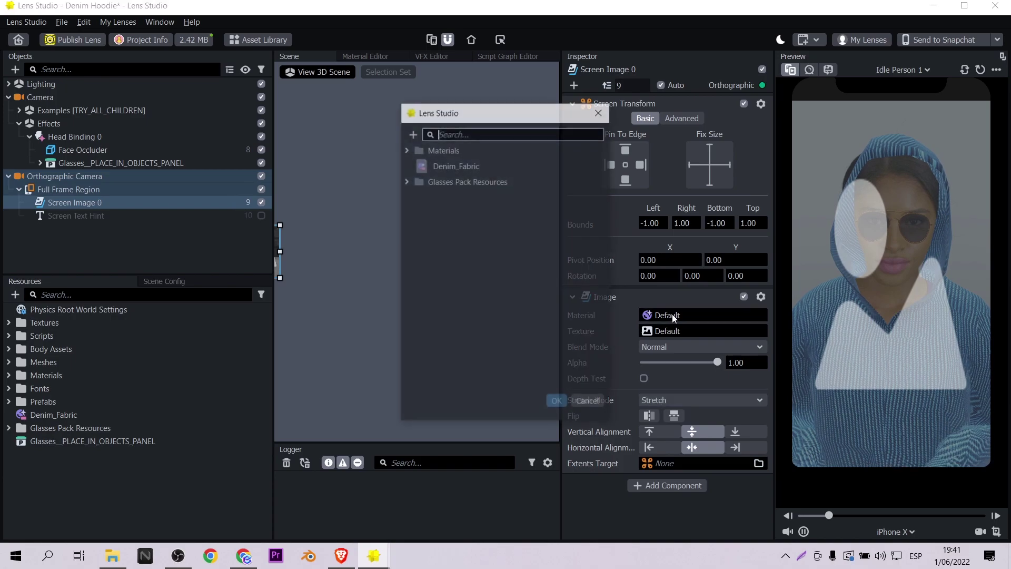
left_click(412, 133)
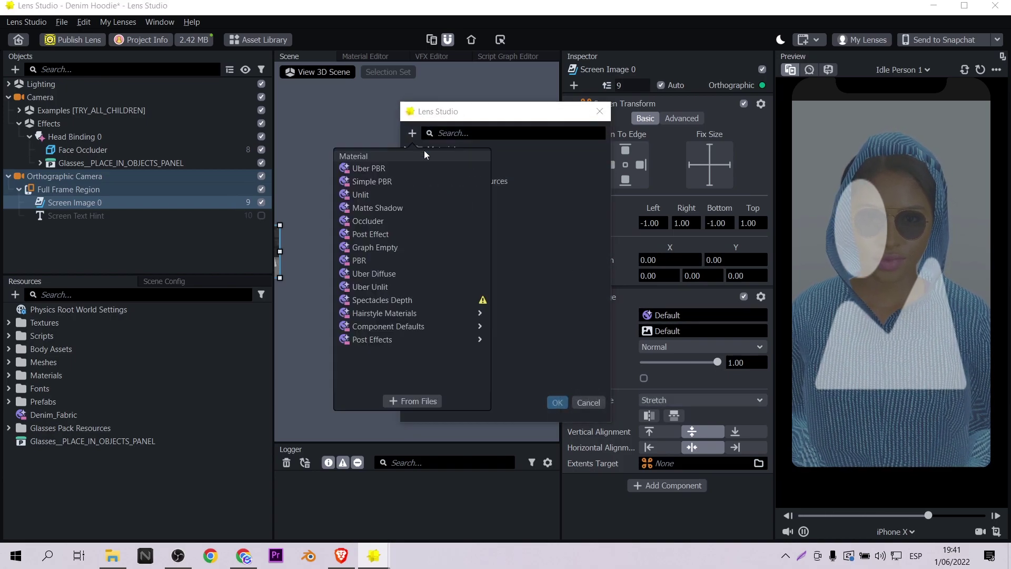
left_click(415, 194)
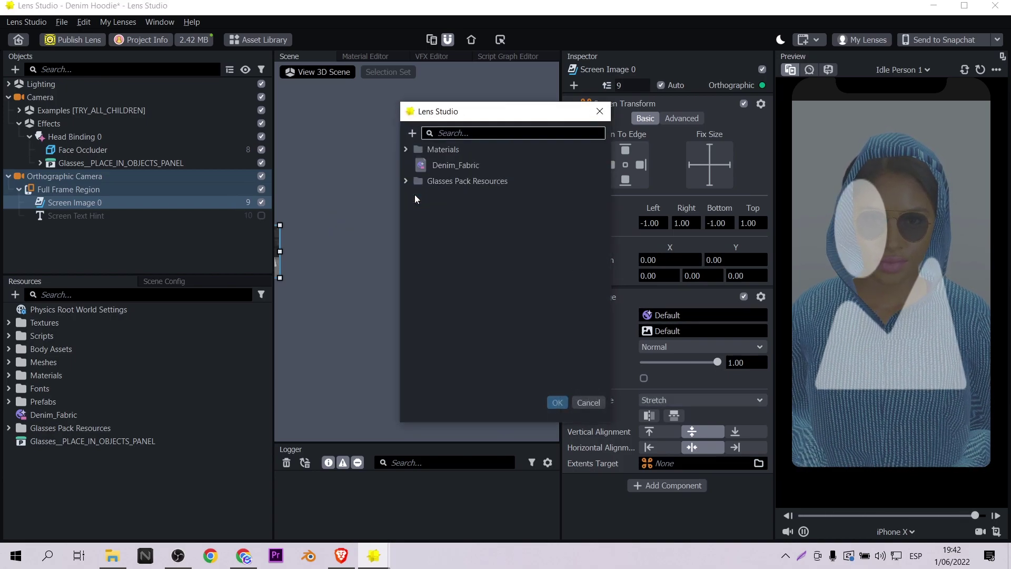
left_click(556, 403)
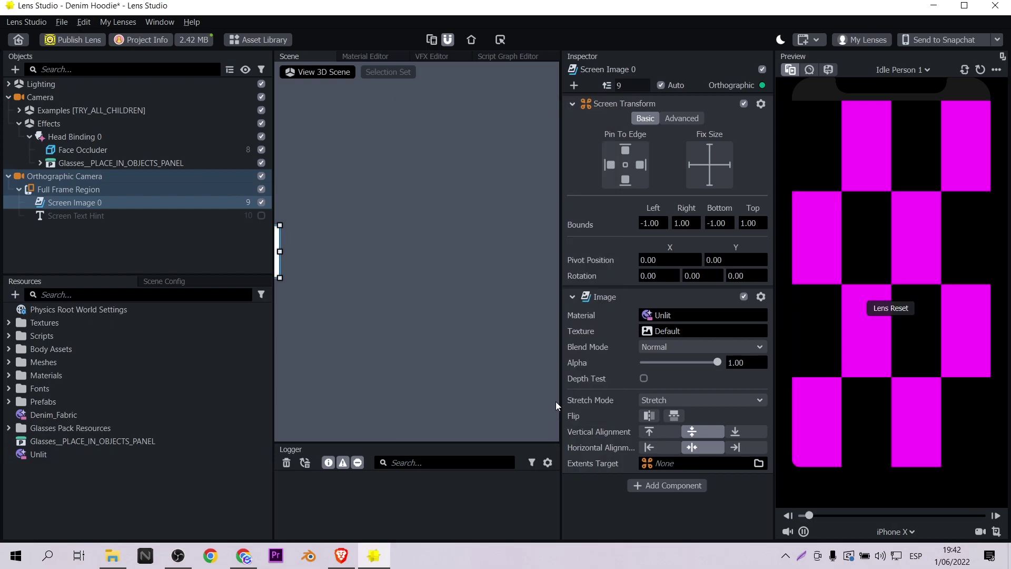
Set Screen Image 0's Blend Mode to Normal, and enable the Opacity Texture on the Unlit material.
left_click(694, 346)
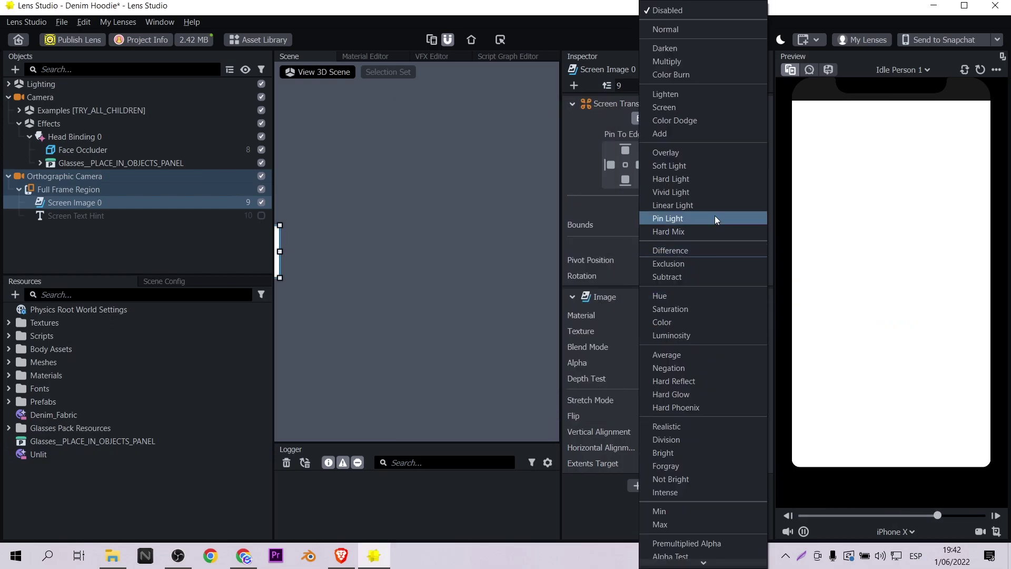
left_click(710, 32)
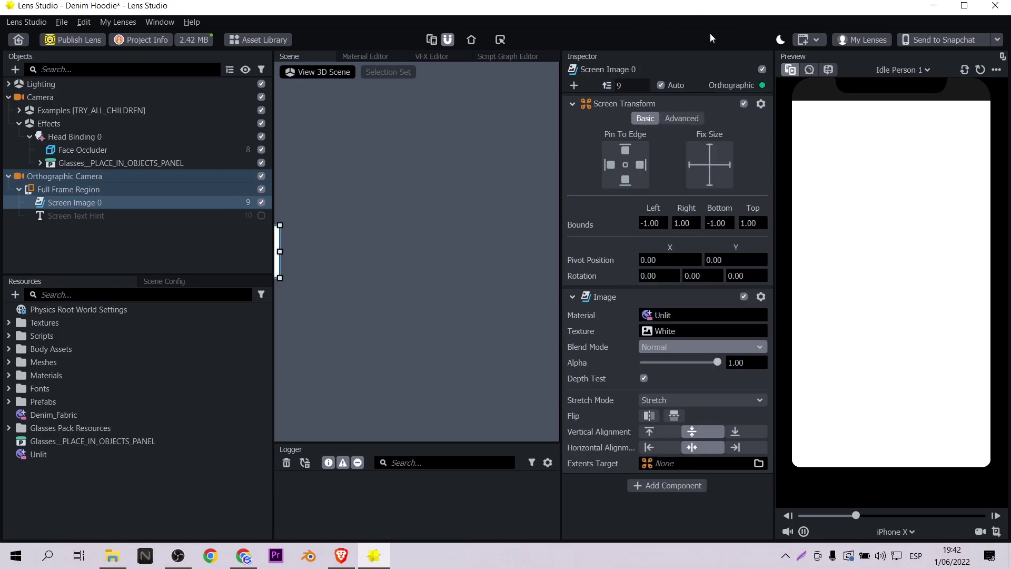
left_click(39, 455)
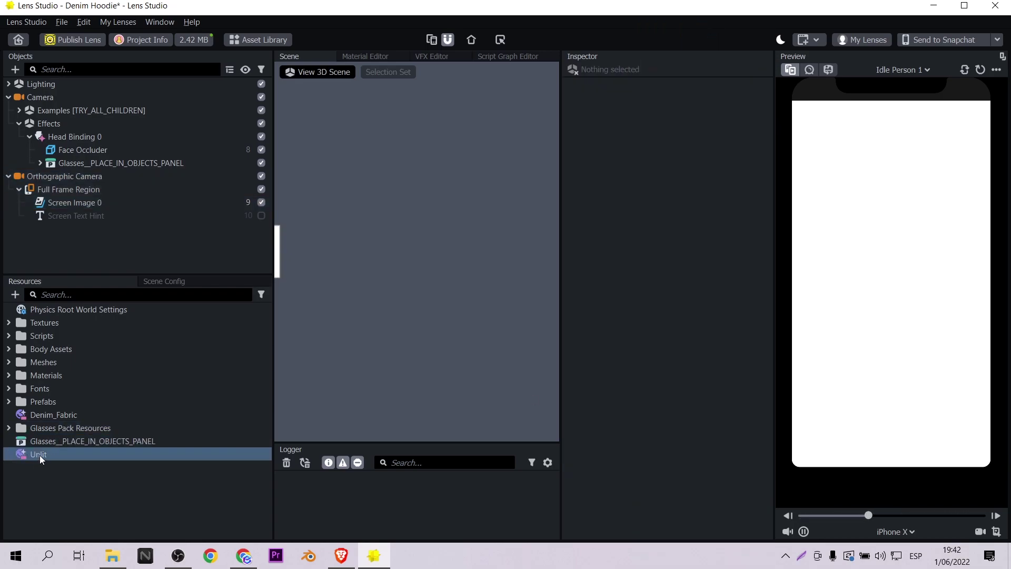
scroll(605, 160, "down", 2)
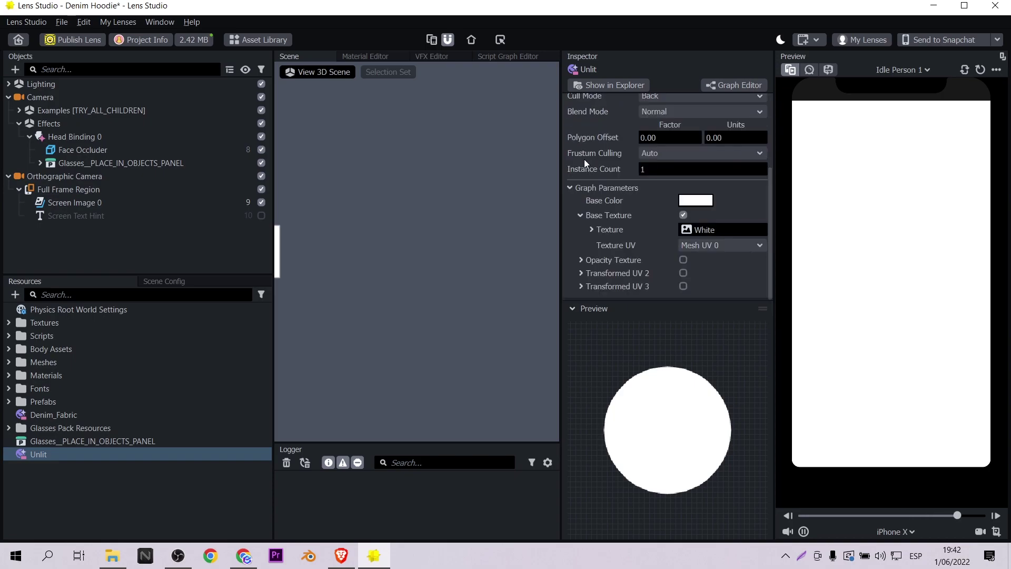
left_click(684, 260)
Review the Unlit material's Blend Mode options, keeping Normal selected.
scroll(646, 223, "up", 1)
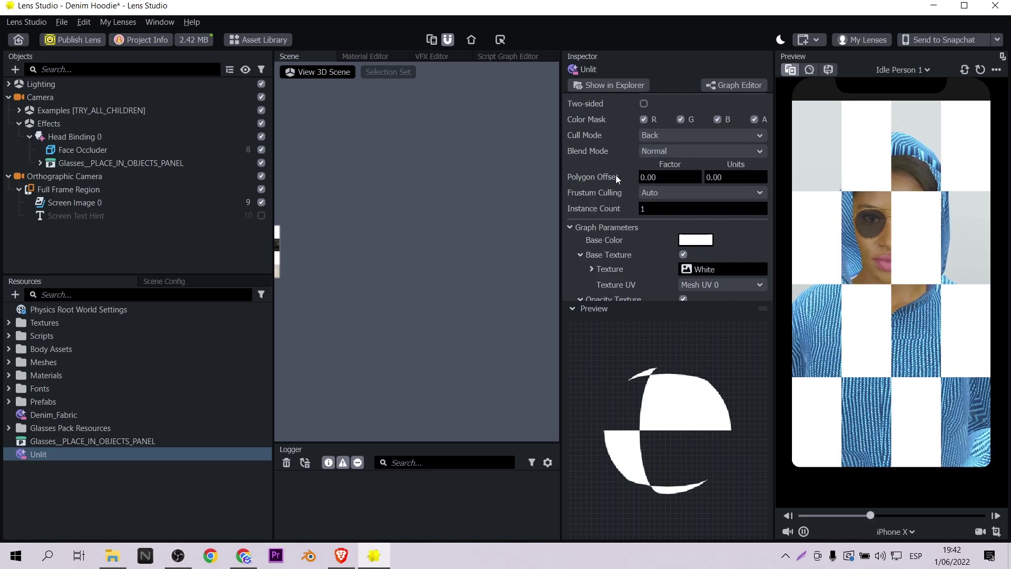
scroll(619, 179, "up", 3)
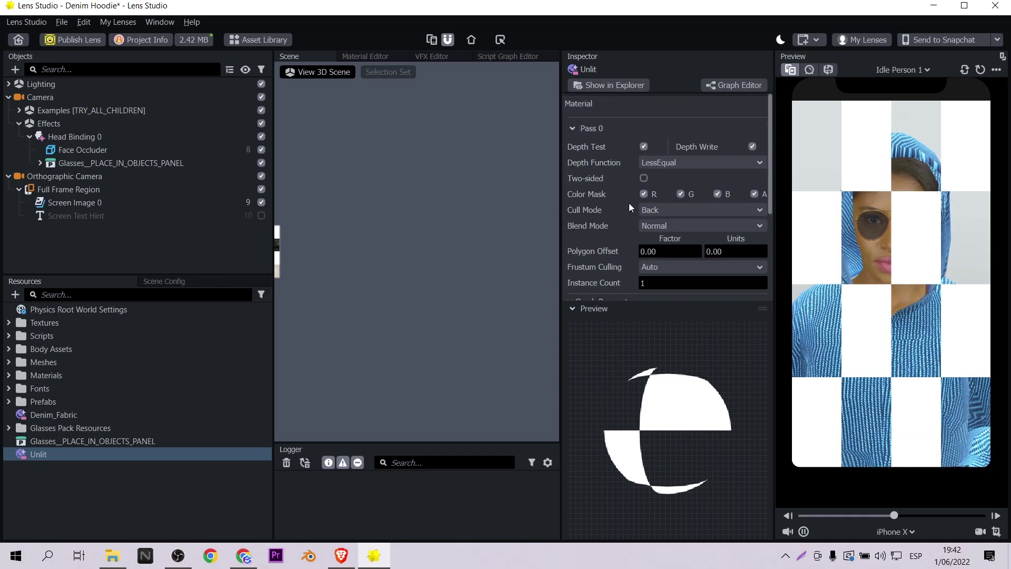
left_click(659, 226)
left_click(670, 229)
Create a Portrait Background segmentation texture and assign it as the Unlit material's Opacity Texture.
scroll(621, 224, "down", 3)
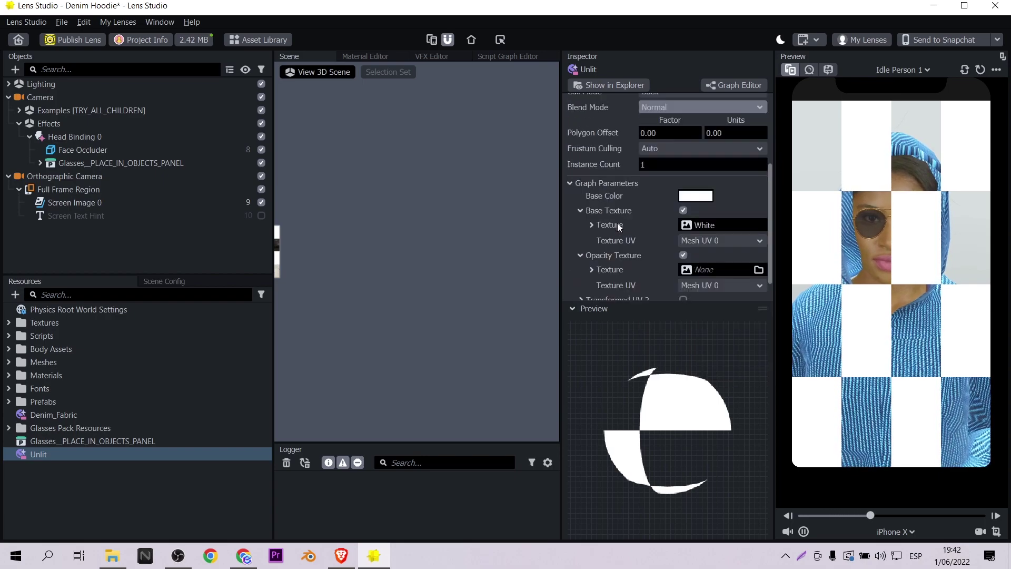
left_click(14, 294)
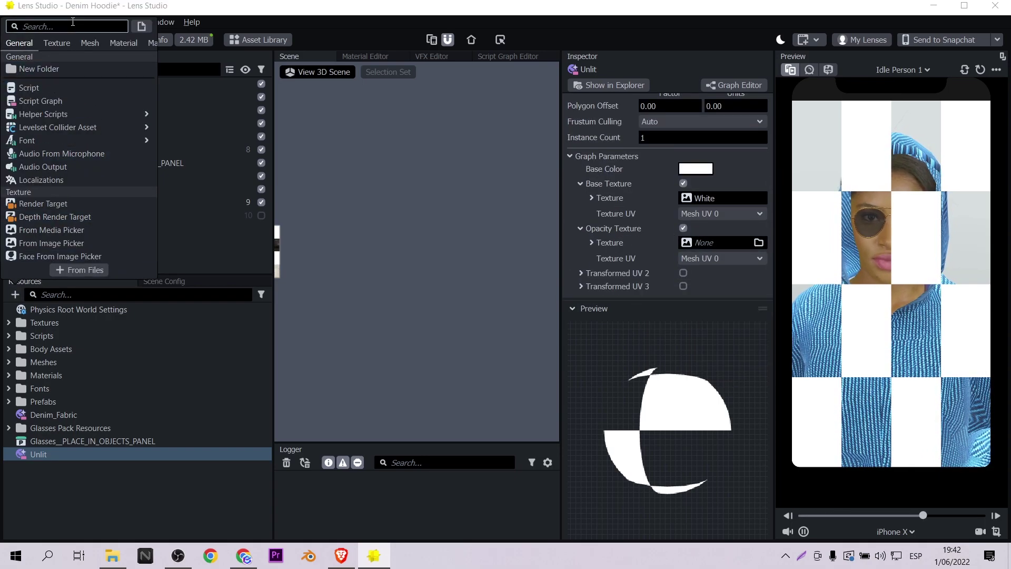
type("se")
mouse_move(81, 68)
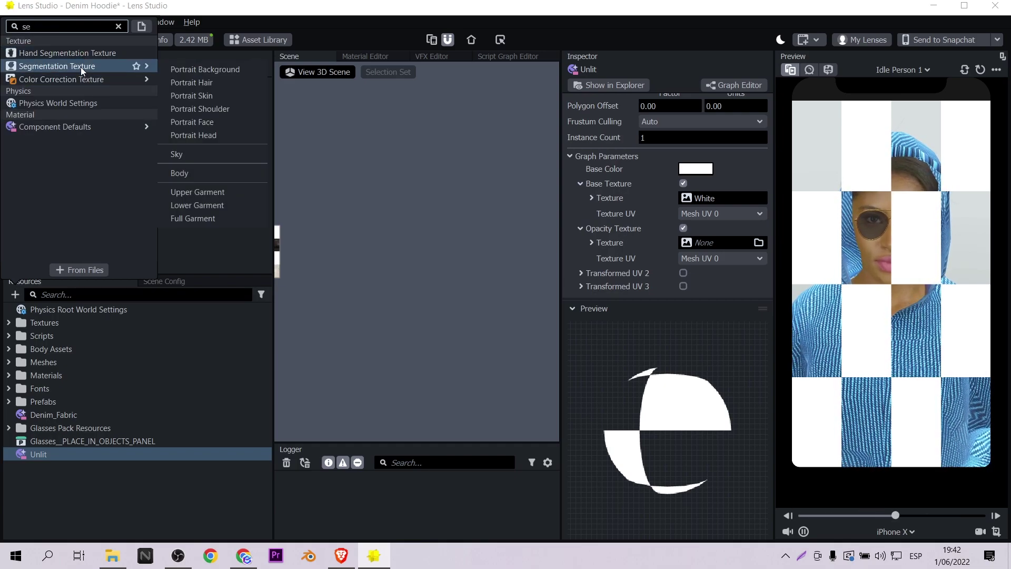
left_click(179, 70)
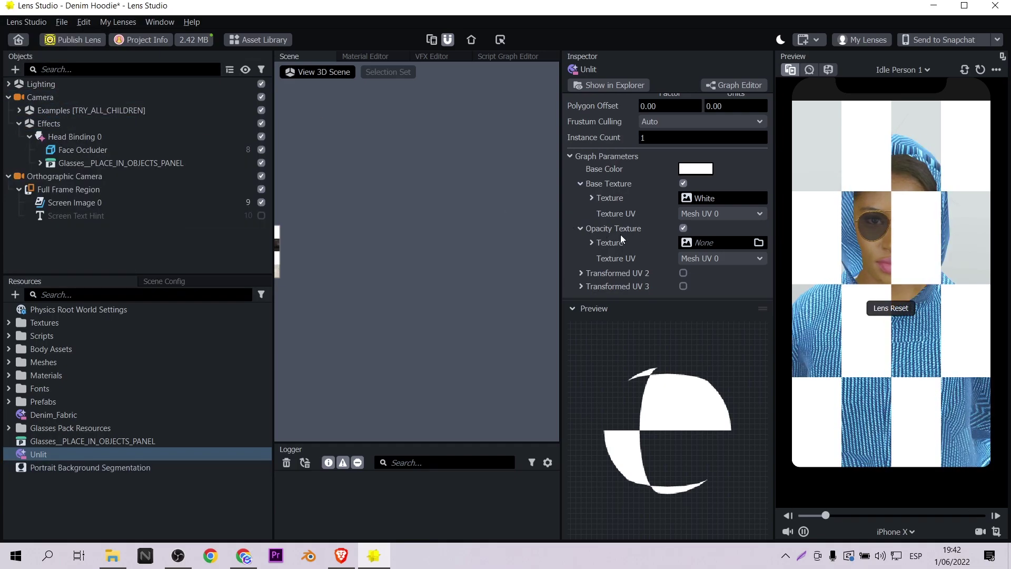
left_click_drag(90, 469, 730, 243)
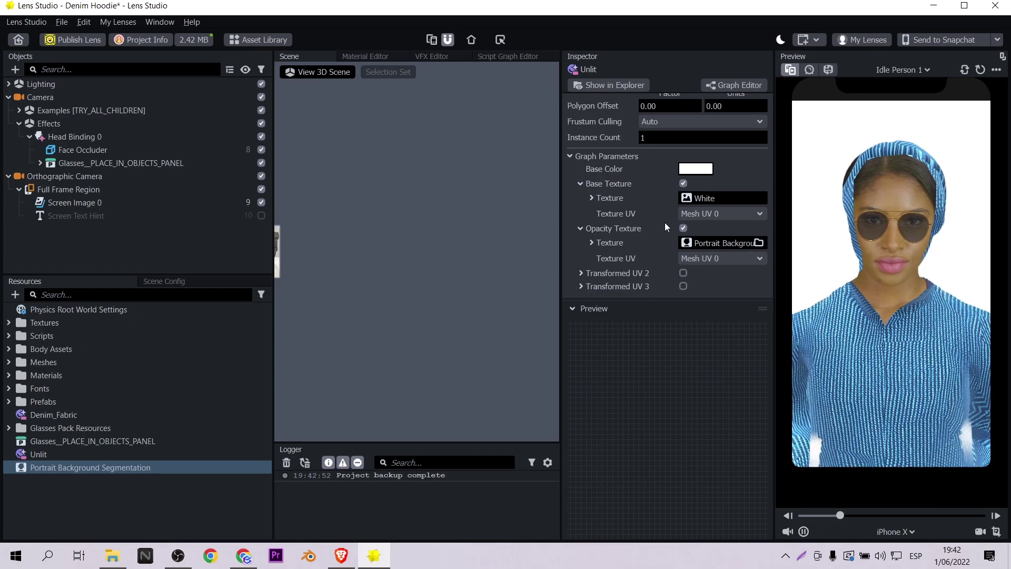
Import the graffiti image from the Lens Studio - Cloth Simulation dress folder and assign it as the Unlit material's Base Texture.
left_click(709, 198)
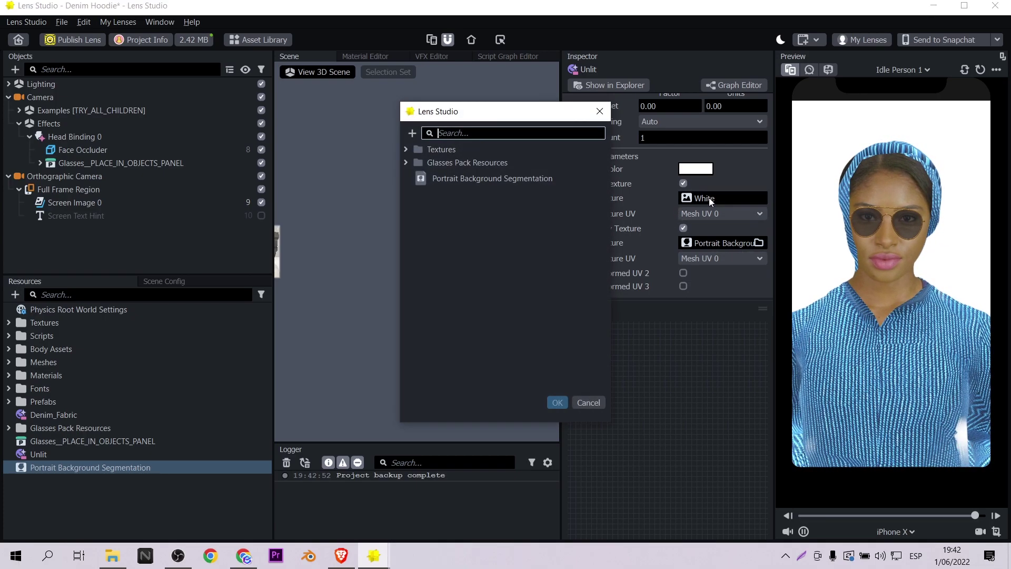
left_click(412, 133)
left_click(403, 403)
left_click(716, 339)
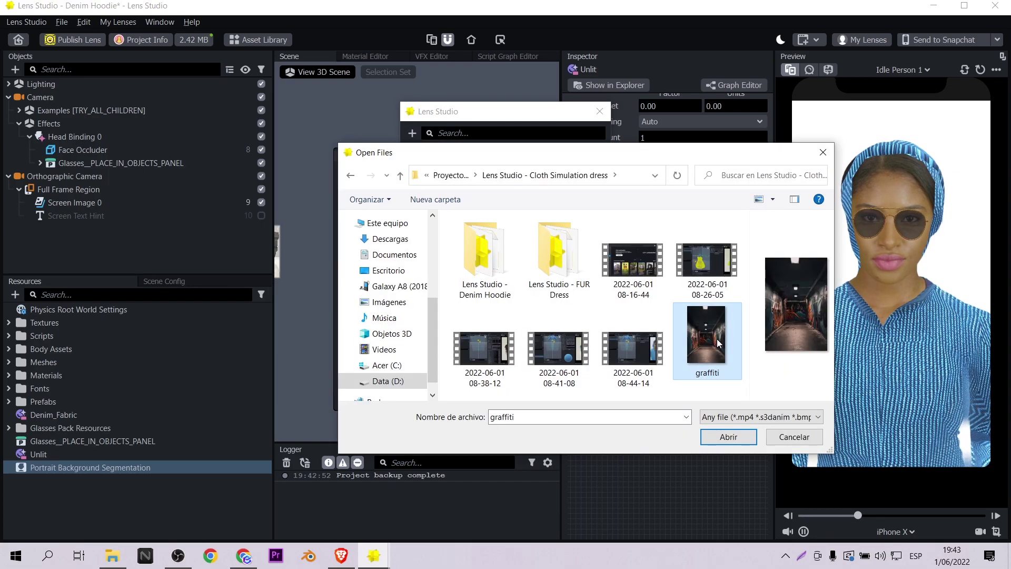
left_click(735, 436)
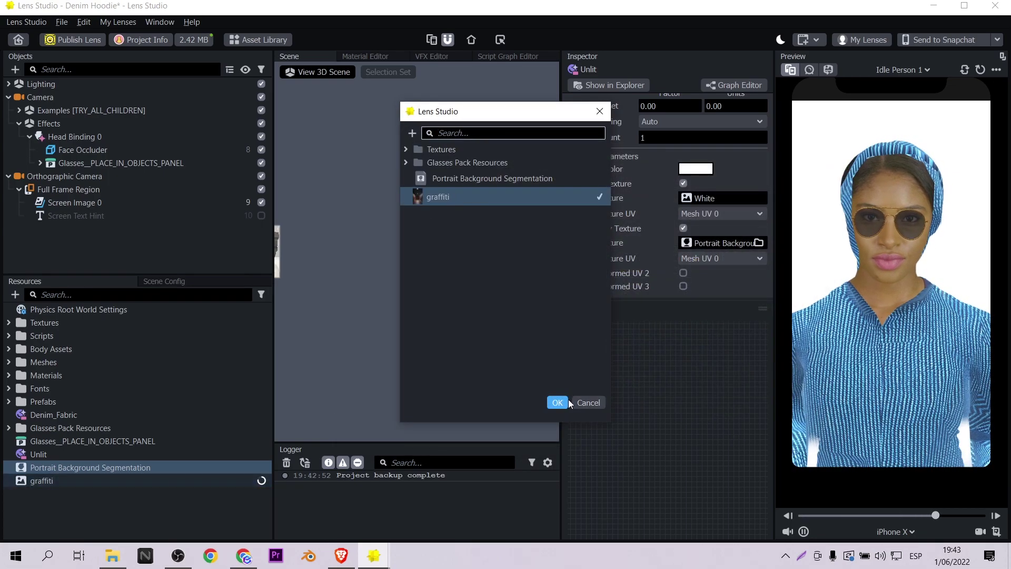
left_click(561, 401)
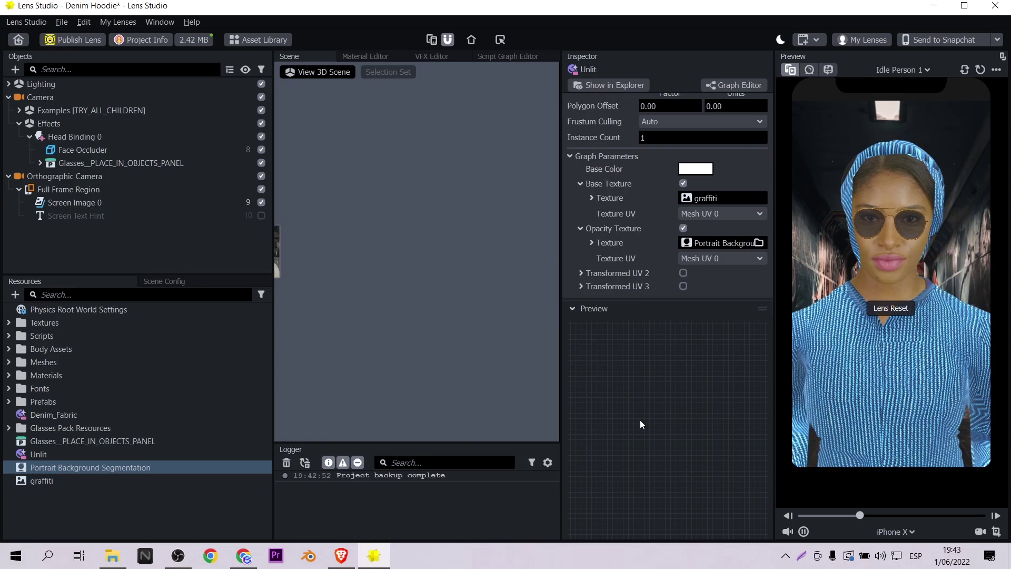